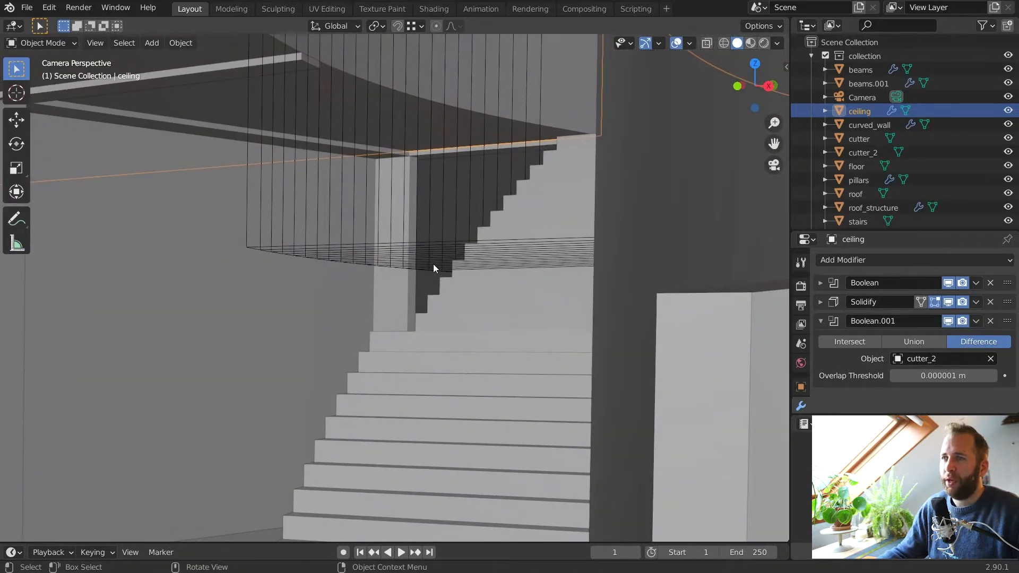
- Examine the stairs, the two cutter objects and the ceiling in the wider camera view
scroll(434, 263, down, 5)
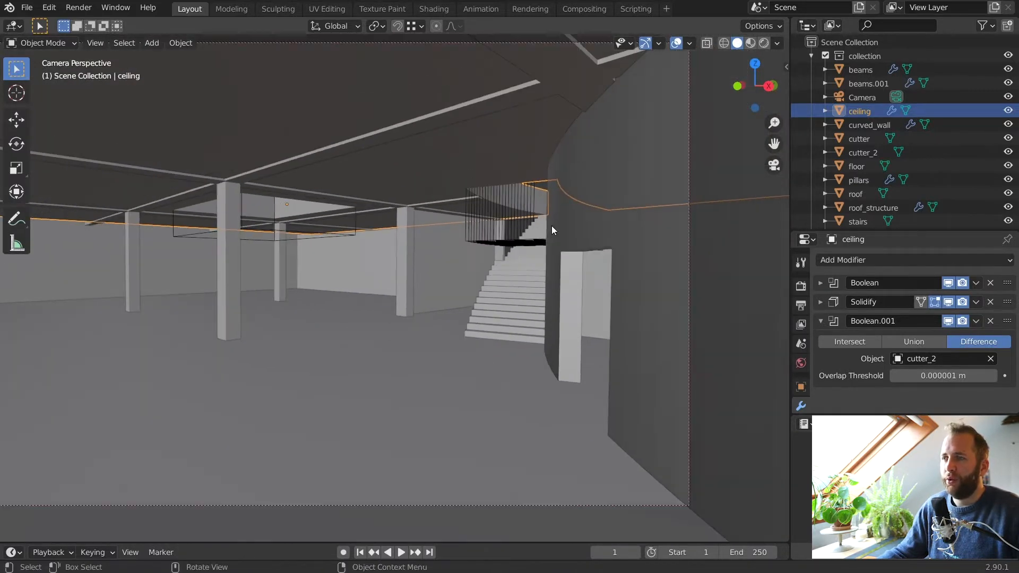
scroll(552, 226, down, 2)
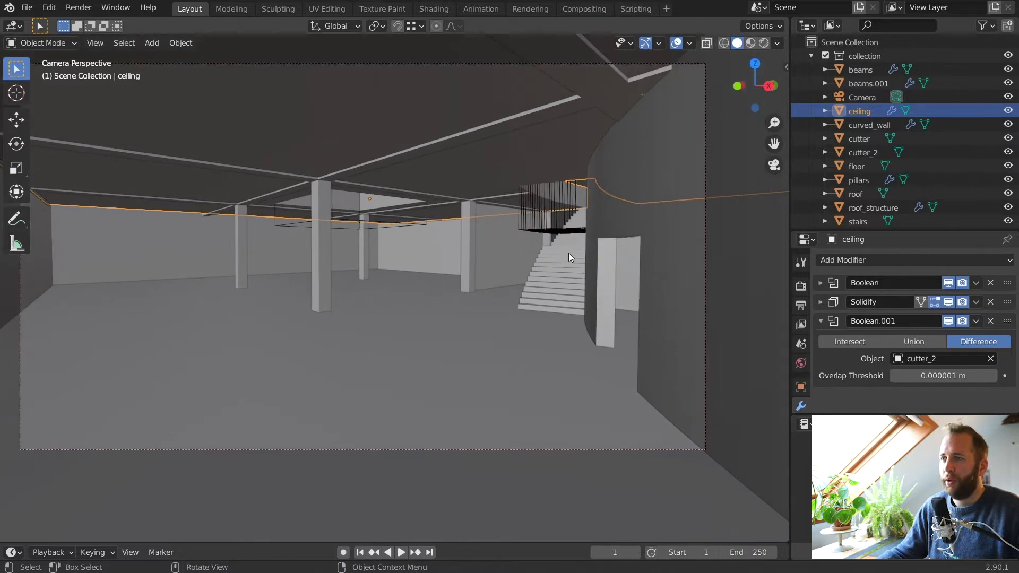
click(568, 257)
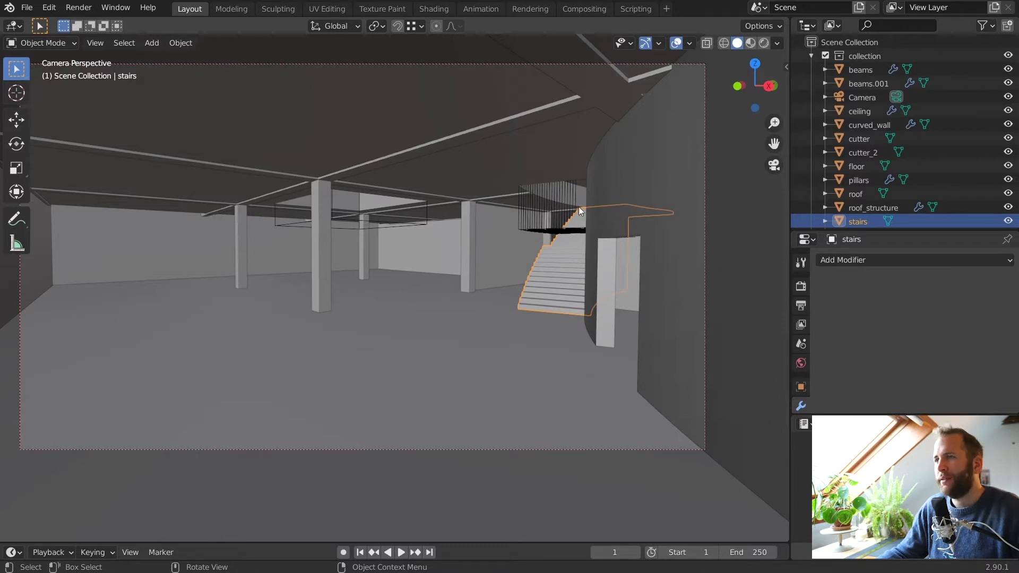
click(539, 224)
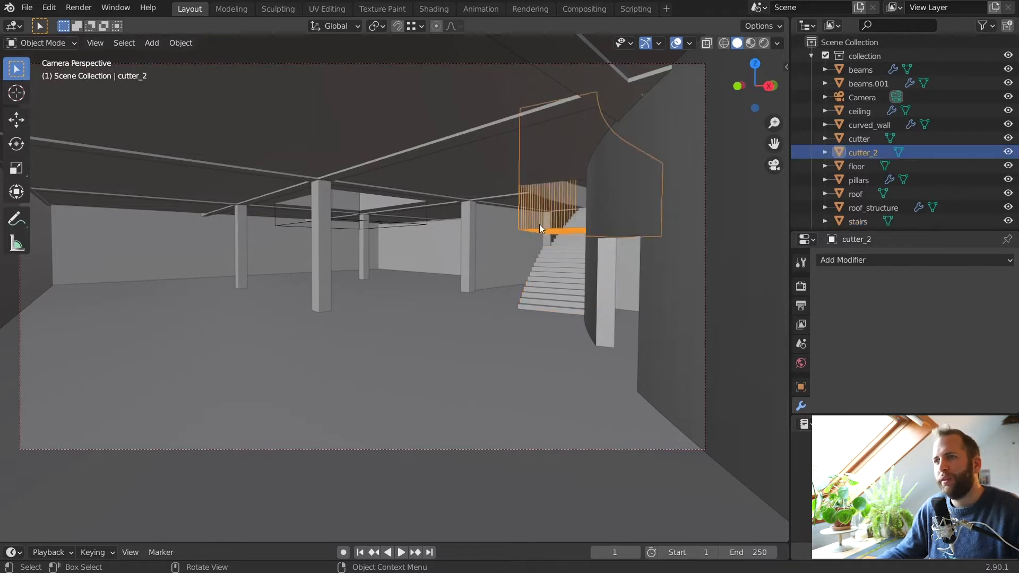
shift+click(415, 226)
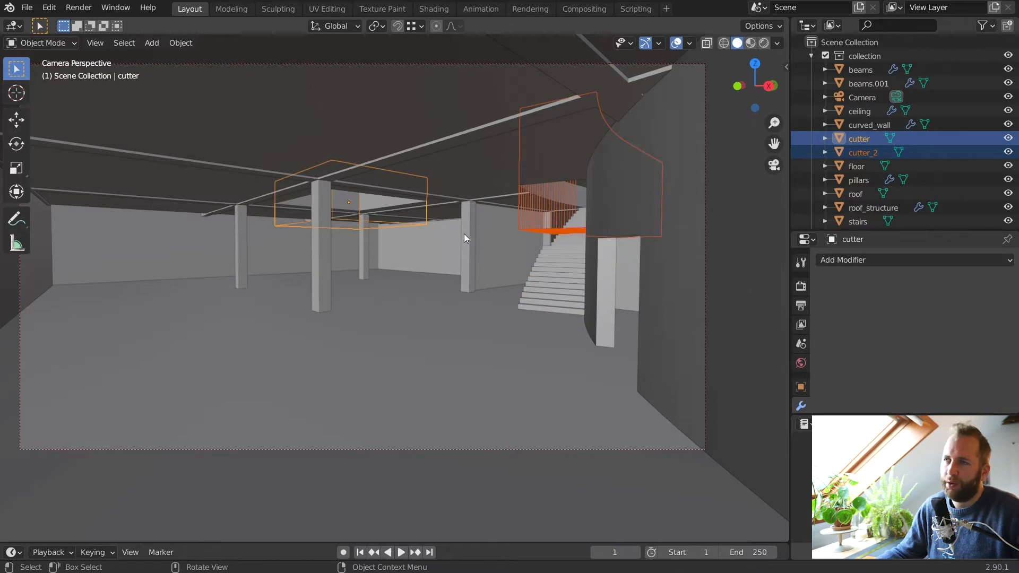
shift+middle_drag(465, 232, 536, 233)
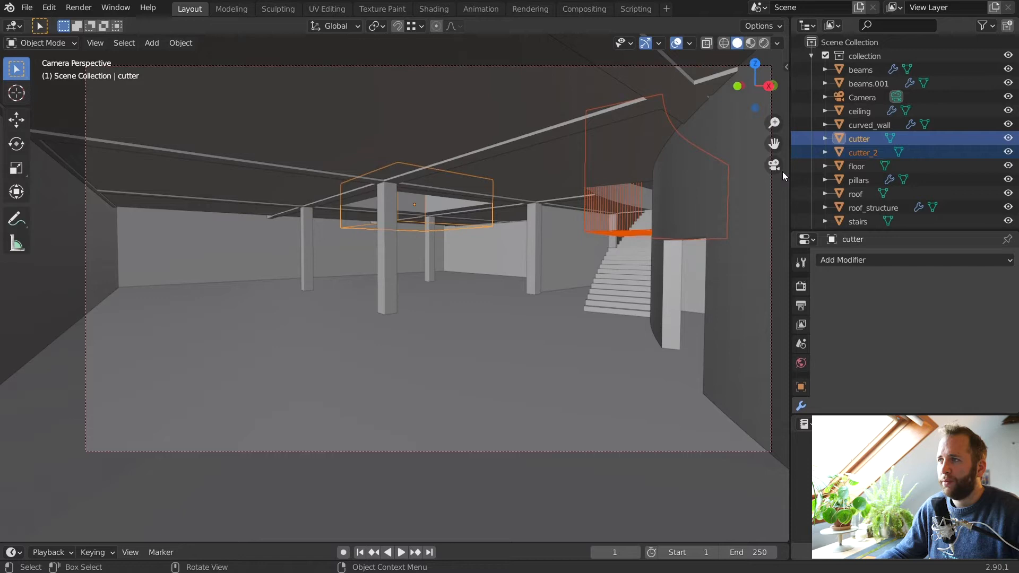
click(826, 166)
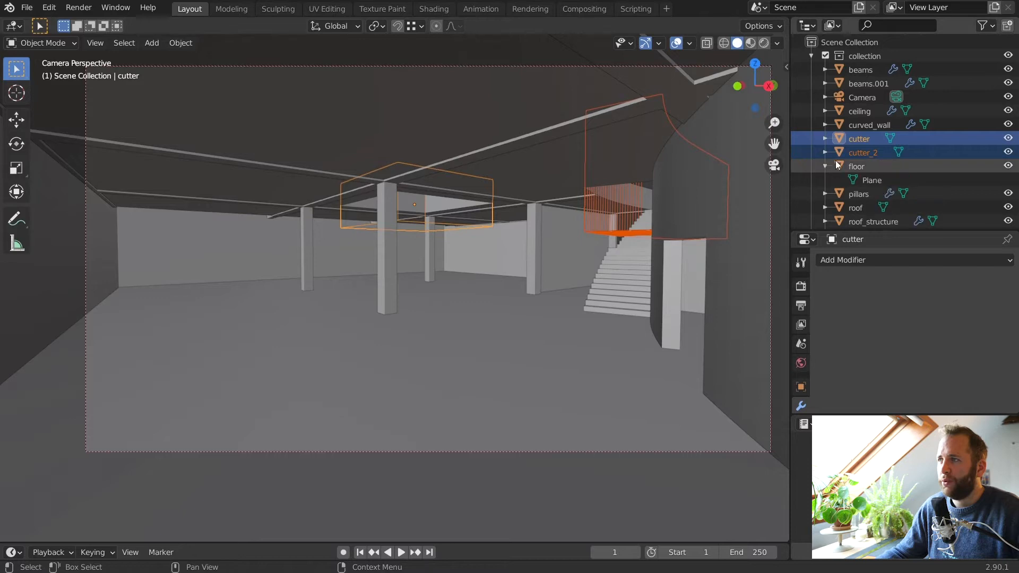
click(647, 183)
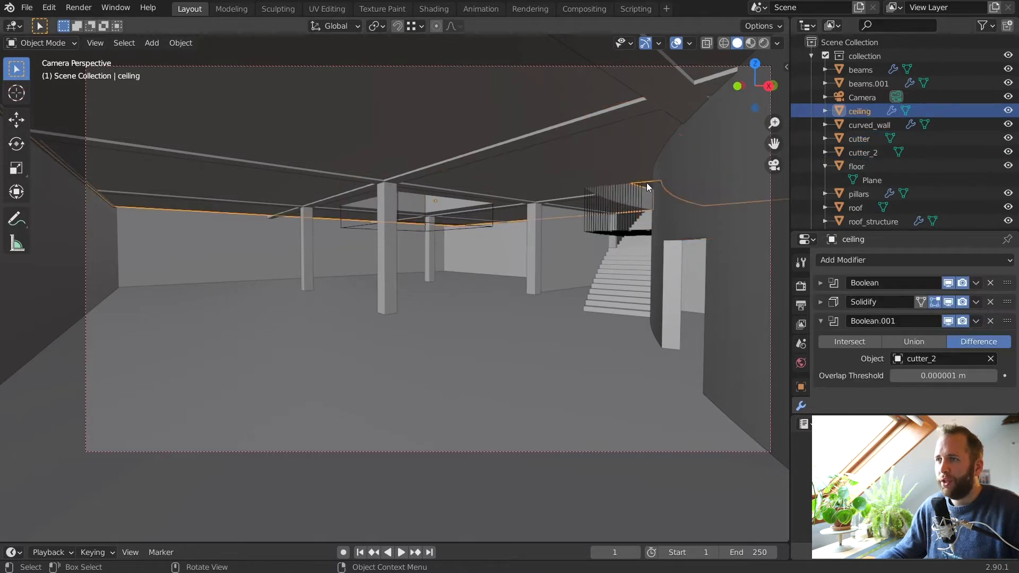
- Preview the camera view in rendered shading with Cycles as the scene's render engine
click(765, 43)
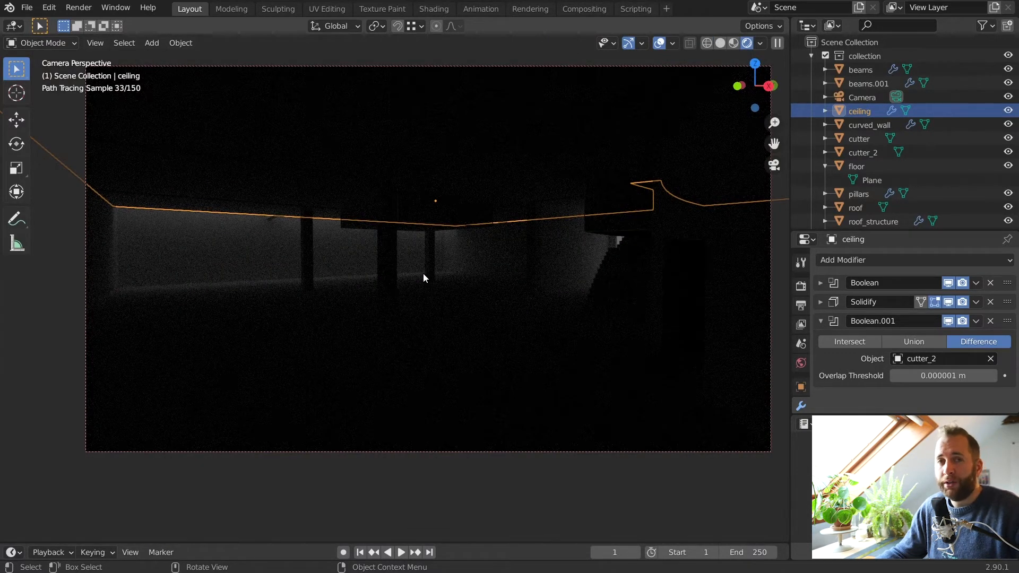
click(800, 286)
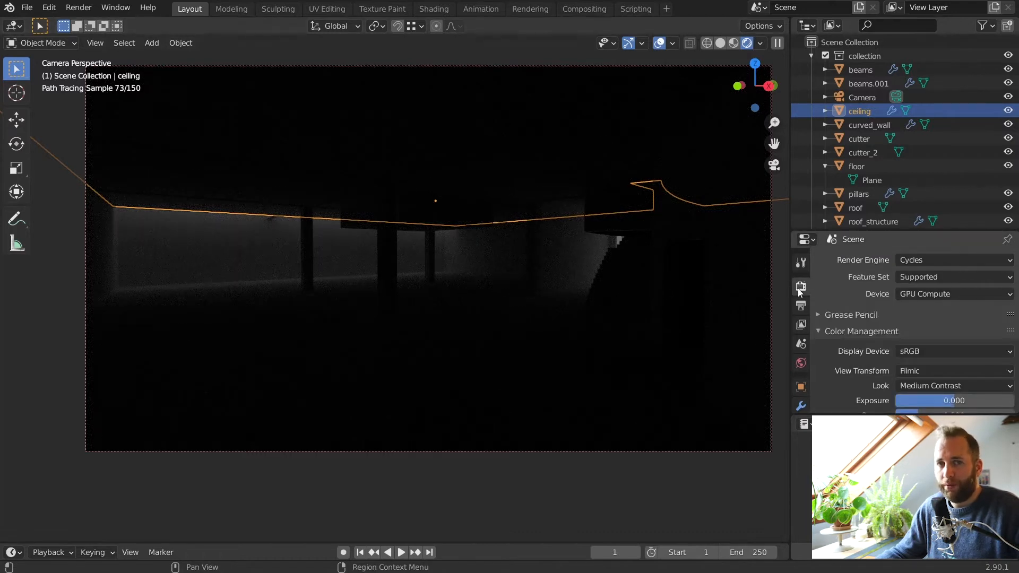
click(911, 261)
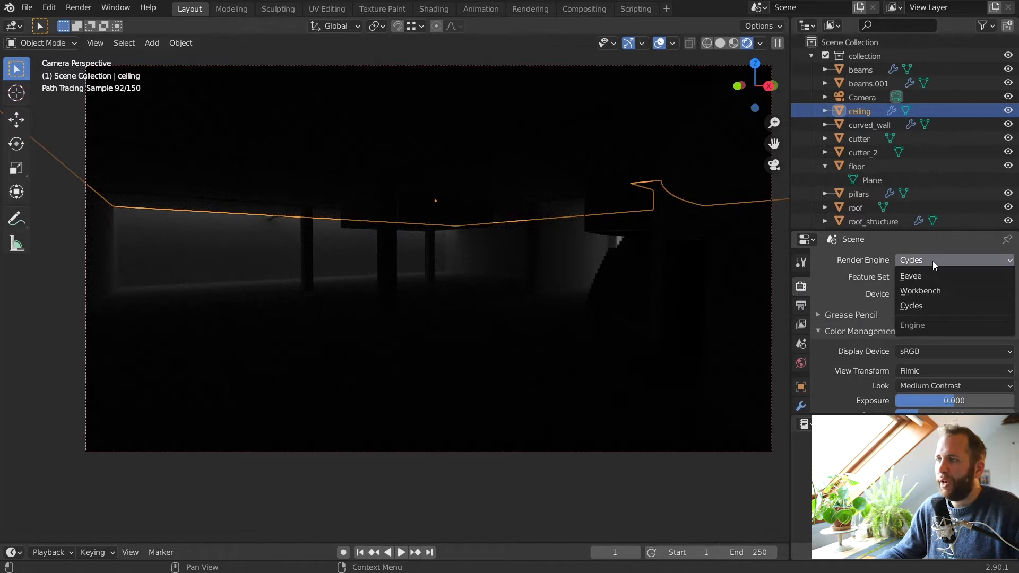
click(934, 305)
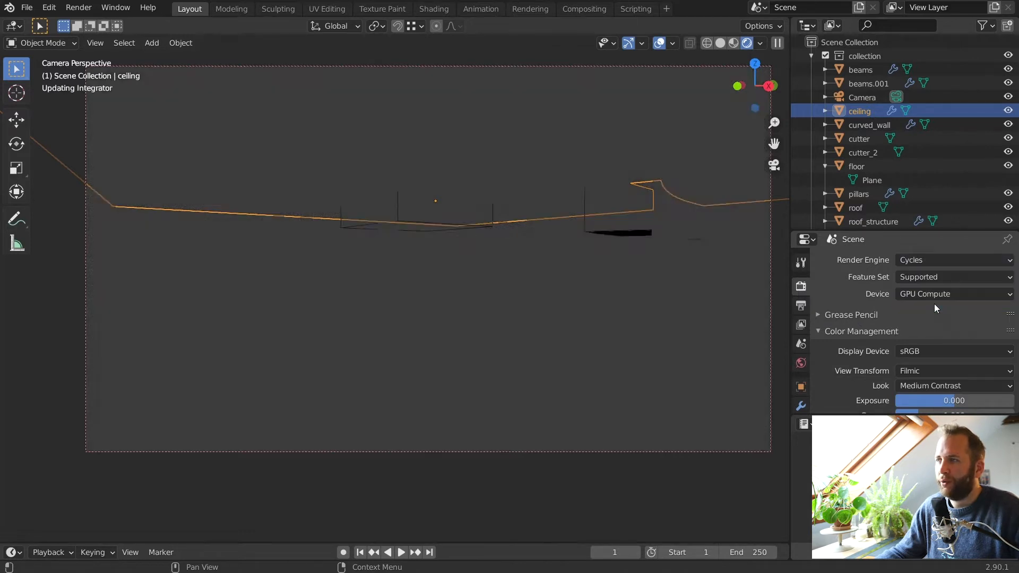
- Try Eevee as the render engine for comparison and set it back to Cycles
click(932, 259)
click(934, 276)
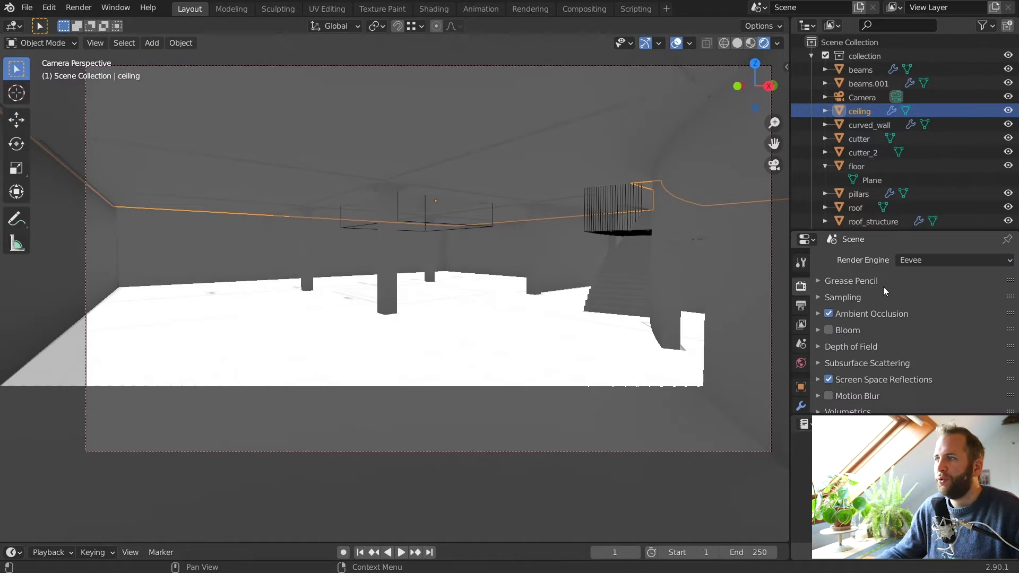
click(923, 260)
click(924, 305)
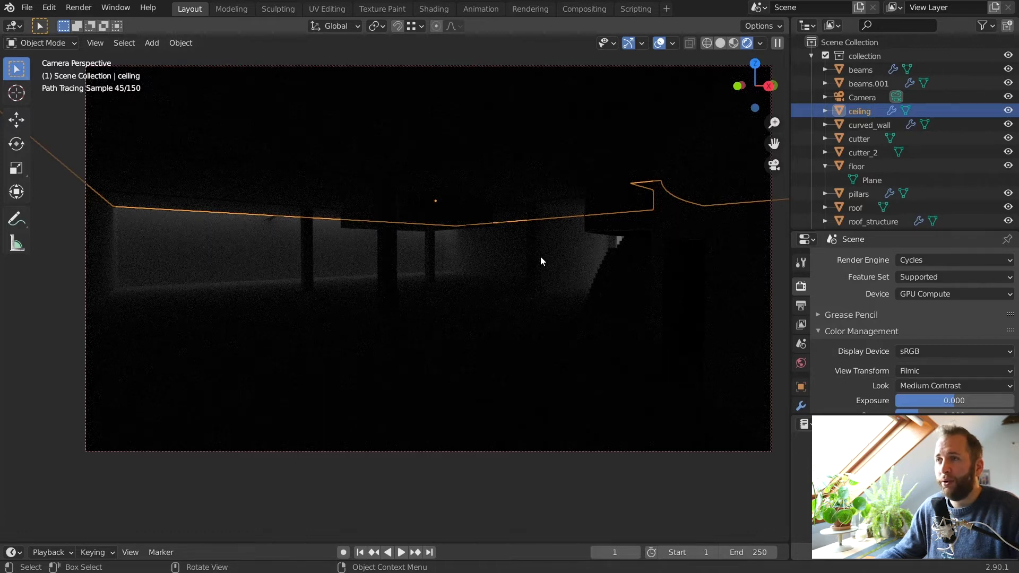
key(KP_0)
key(KP_0)
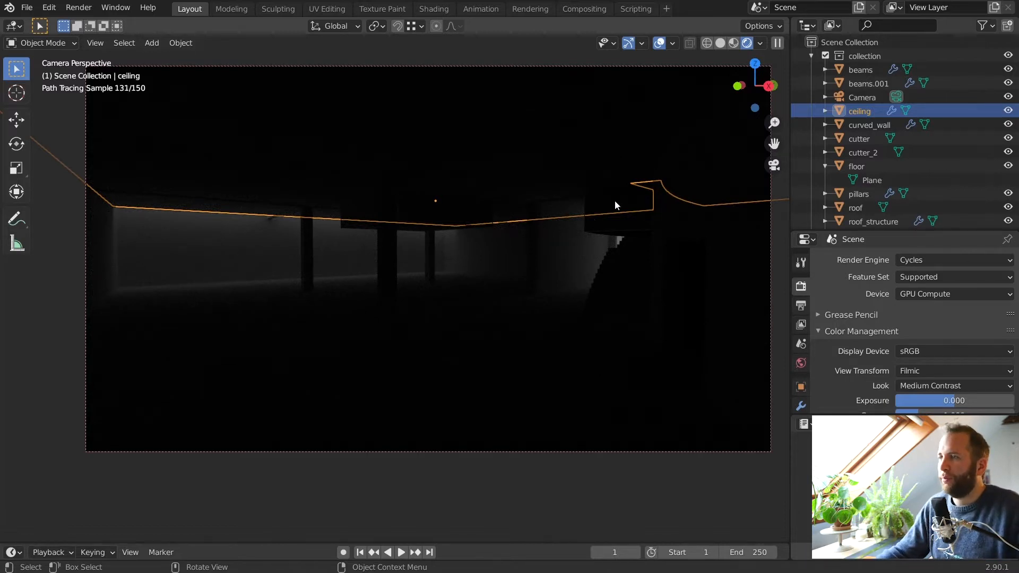
- Return the viewport to solid shading and turn off visibility in renders for the cutter_2 object above the stairs
click(721, 45)
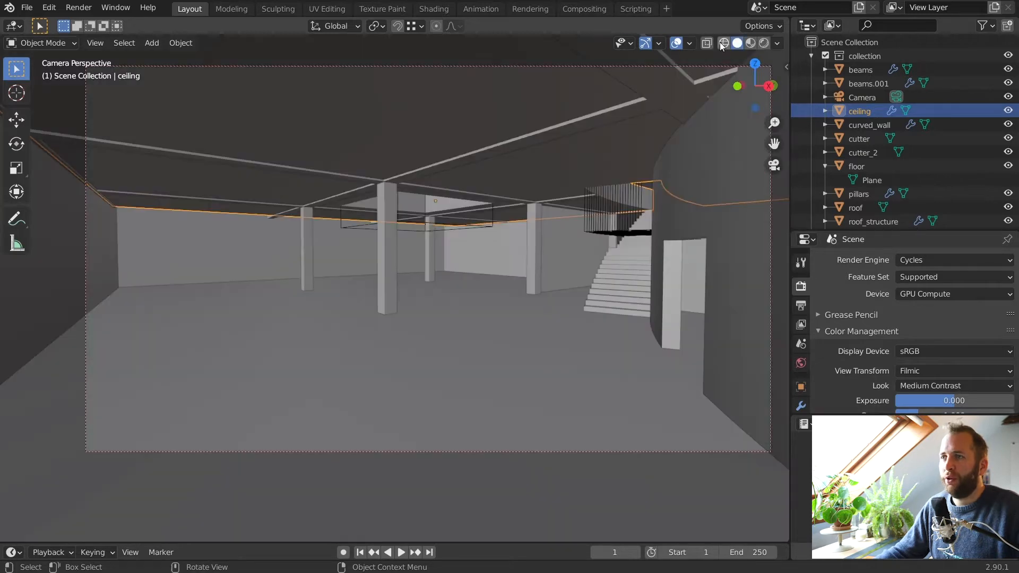
click(616, 229)
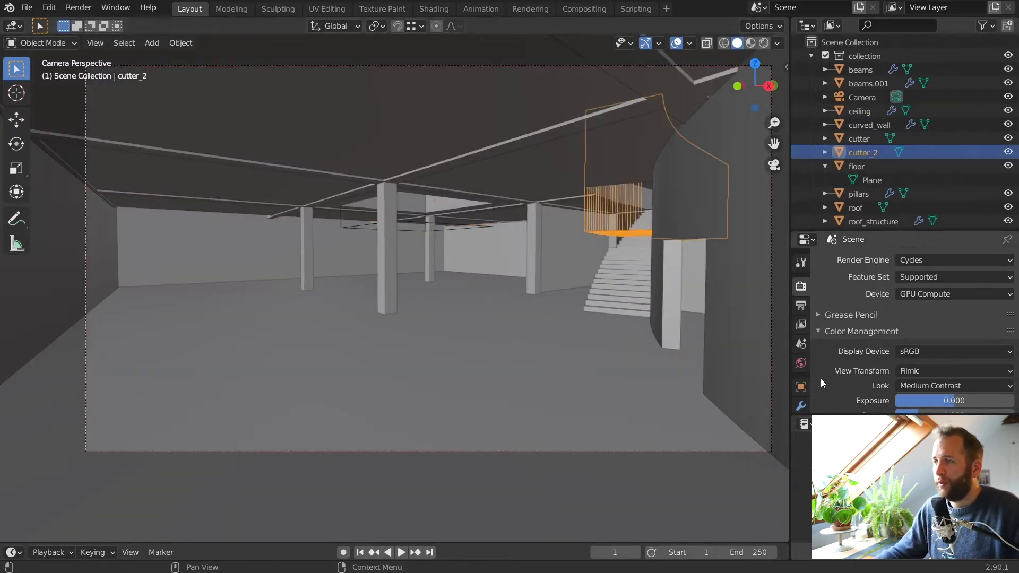
click(801, 387)
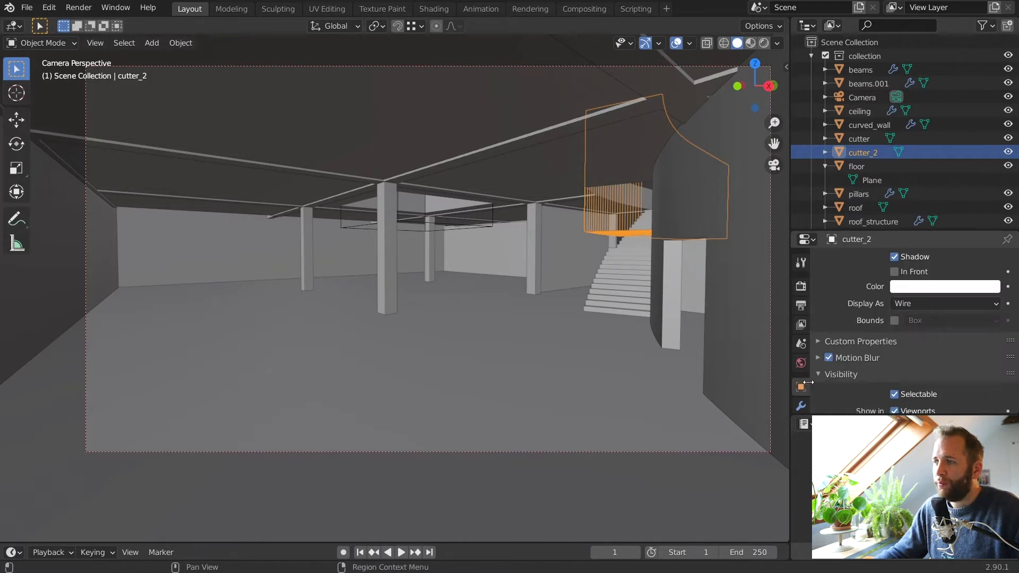
drag(909, 229, 903, 66)
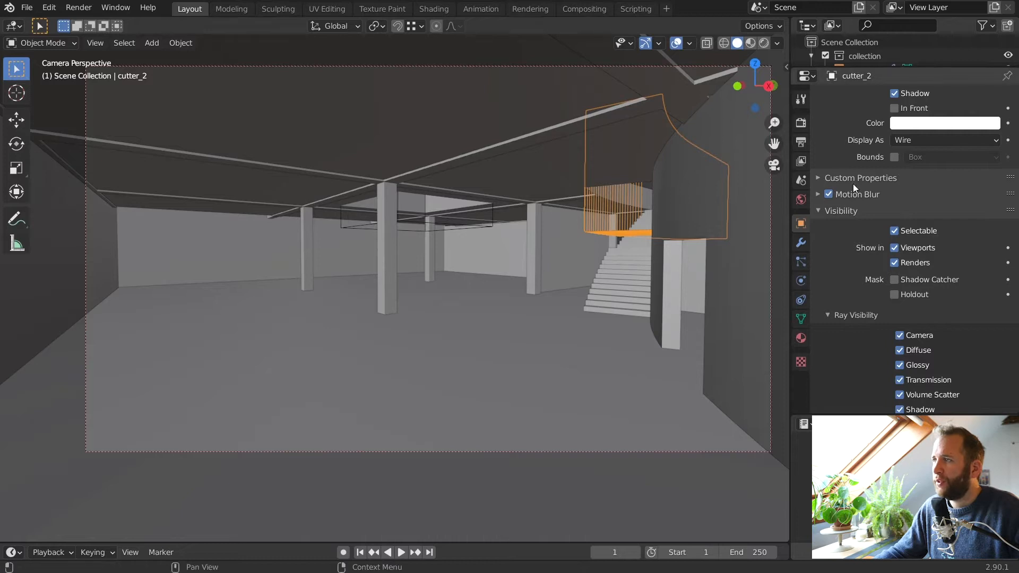
scroll(852, 185, up, 8)
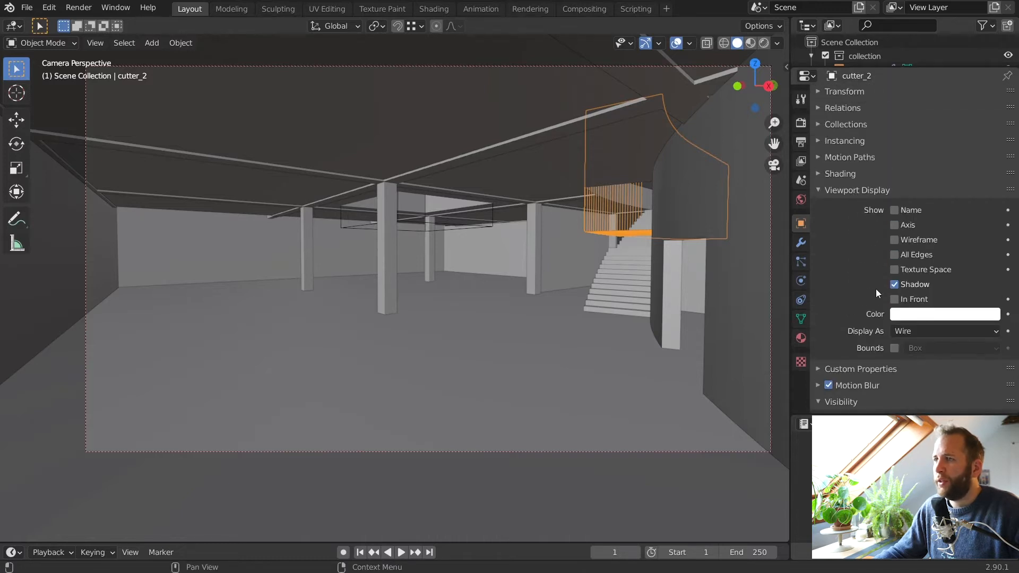
click(920, 332)
click(920, 332)
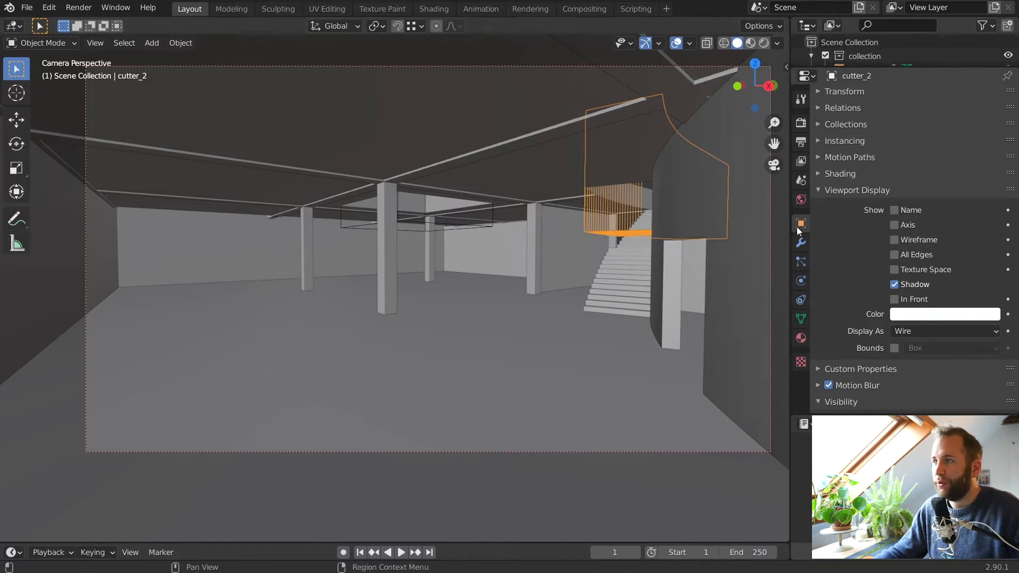
click(817, 189)
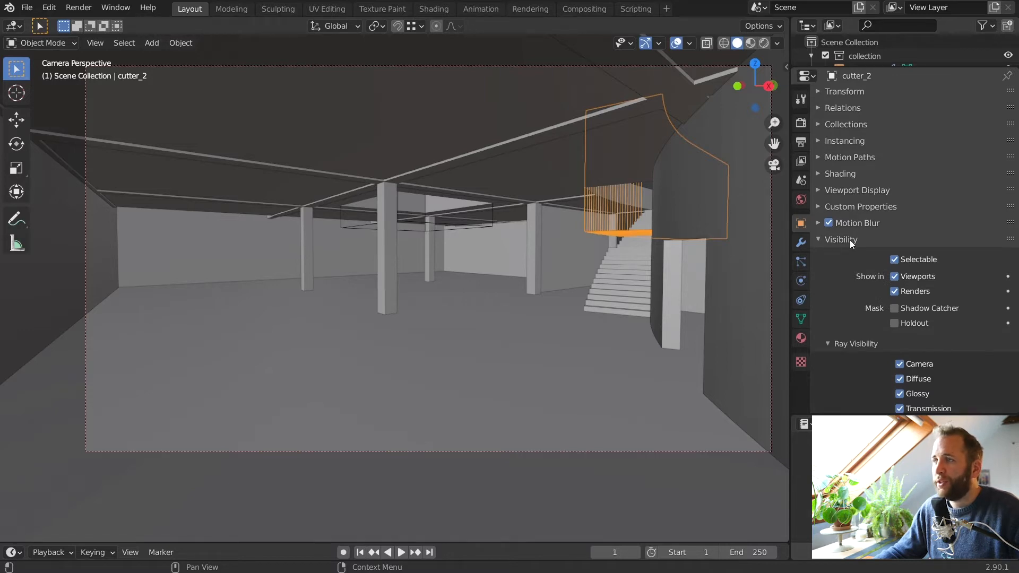
scroll(849, 269, down, 4)
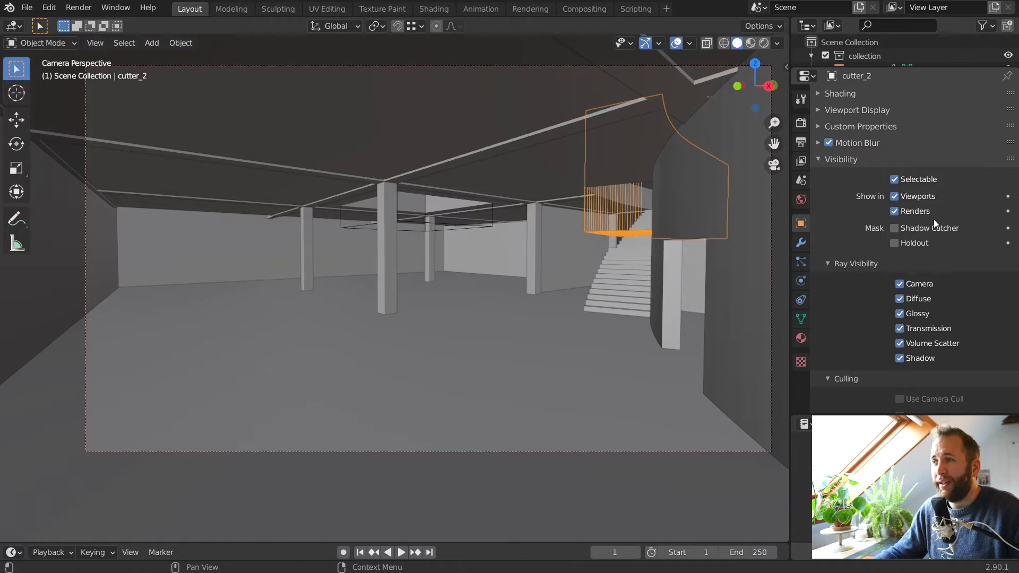
click(894, 211)
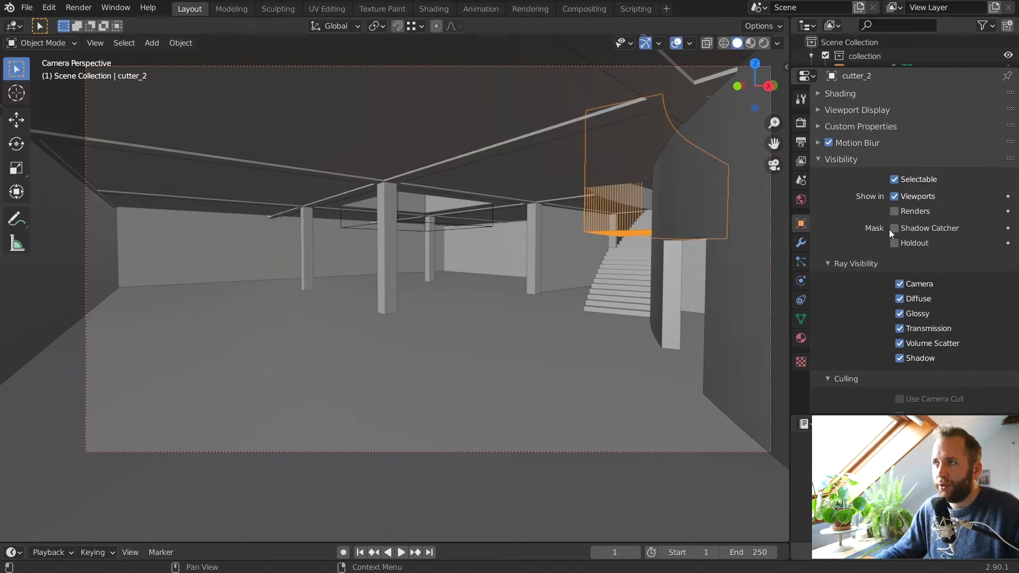
- Preview the scene in rendered shading and turn off cutter_2's visibility in viewports
click(764, 43)
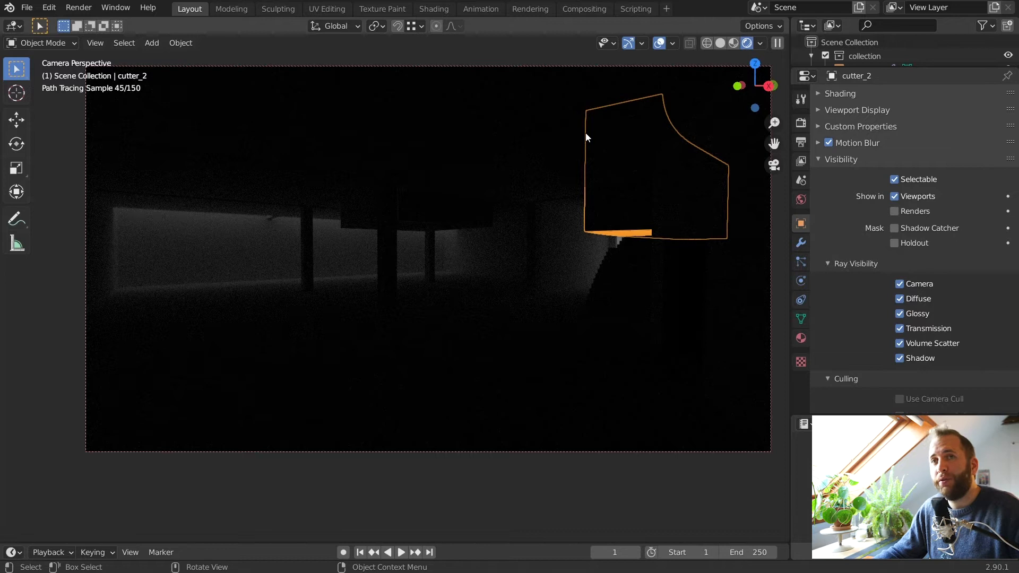
click(74, 8)
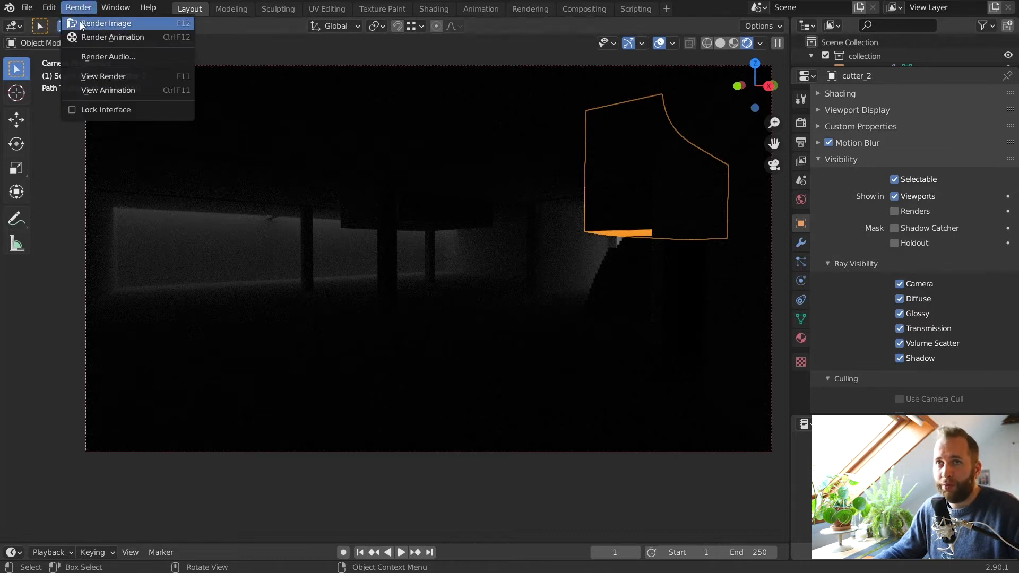
click(80, 5)
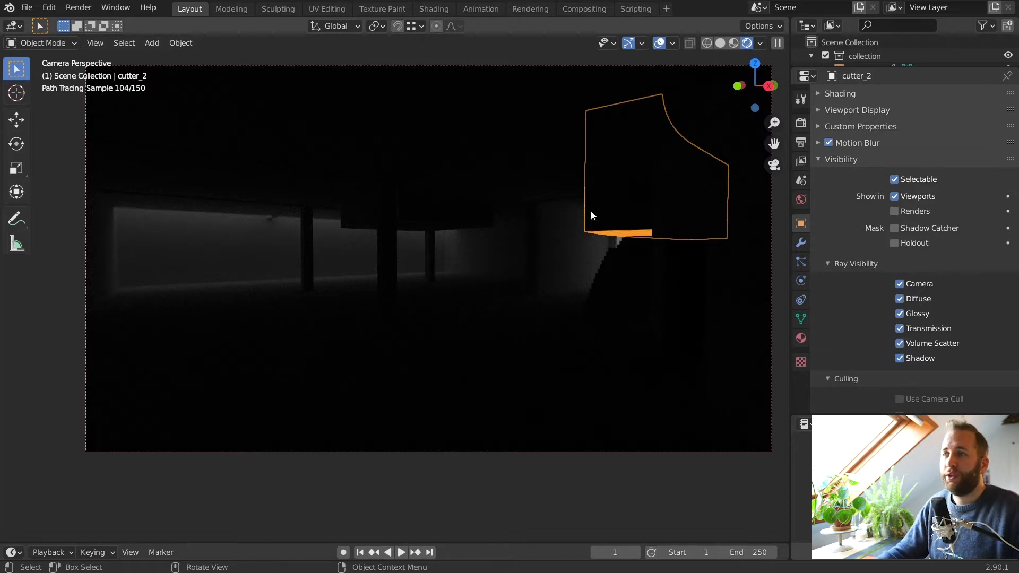
click(894, 196)
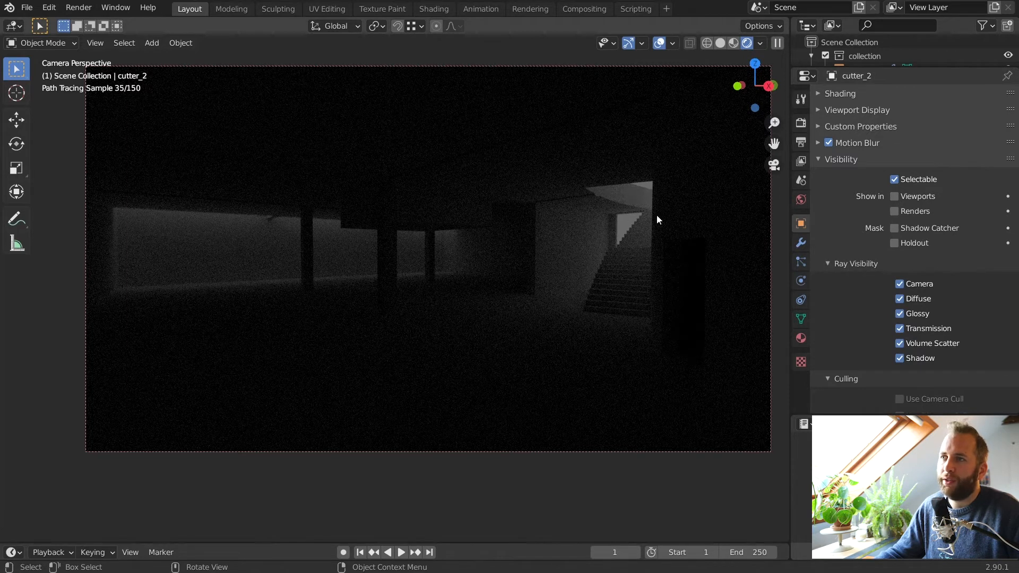
- Turn off visibility in both viewports and renders for the cutter object at the ceiling opening
click(437, 220)
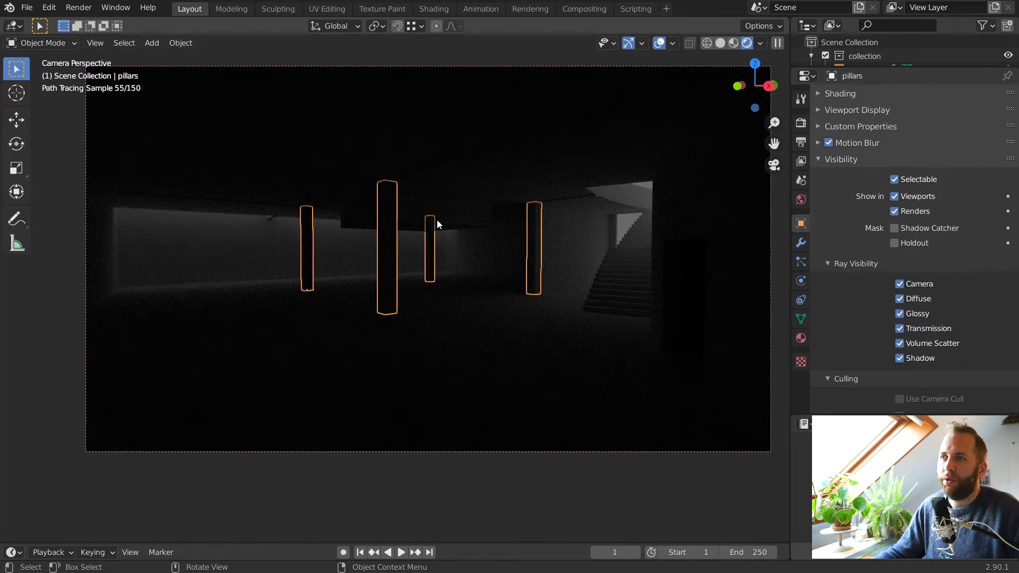
click(436, 212)
click(392, 214)
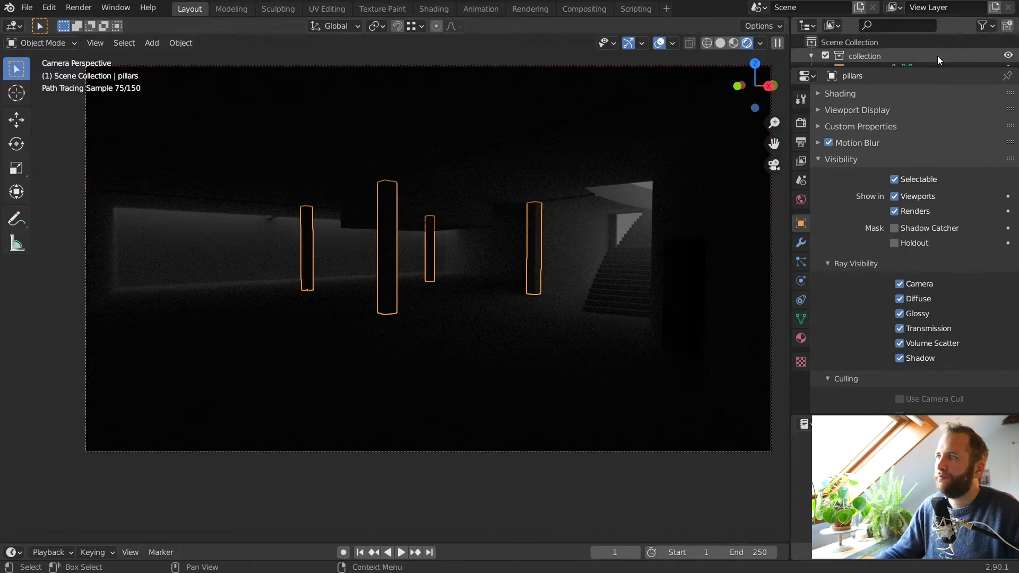
drag(926, 67, 926, 204)
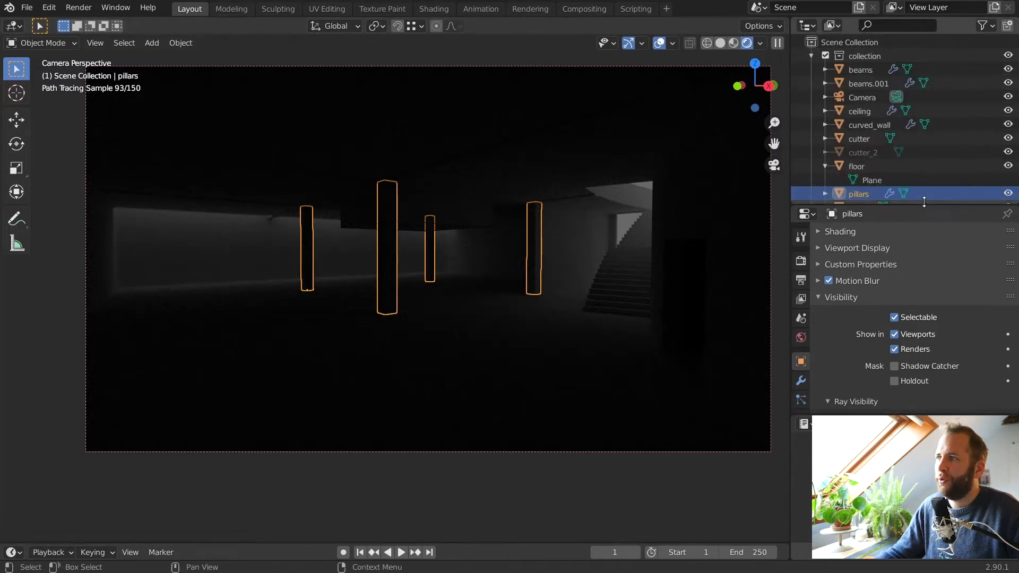
click(856, 141)
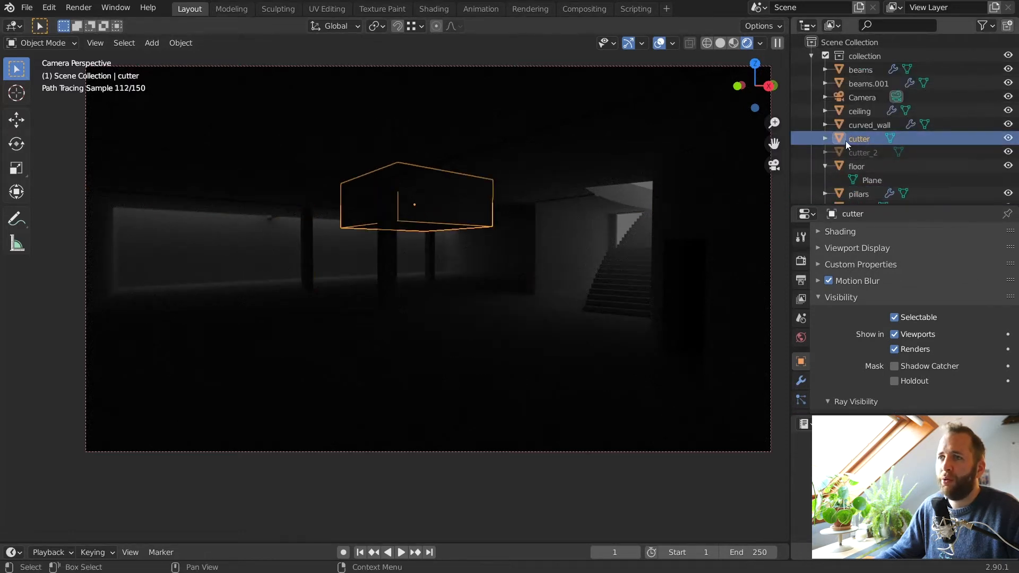
click(895, 334)
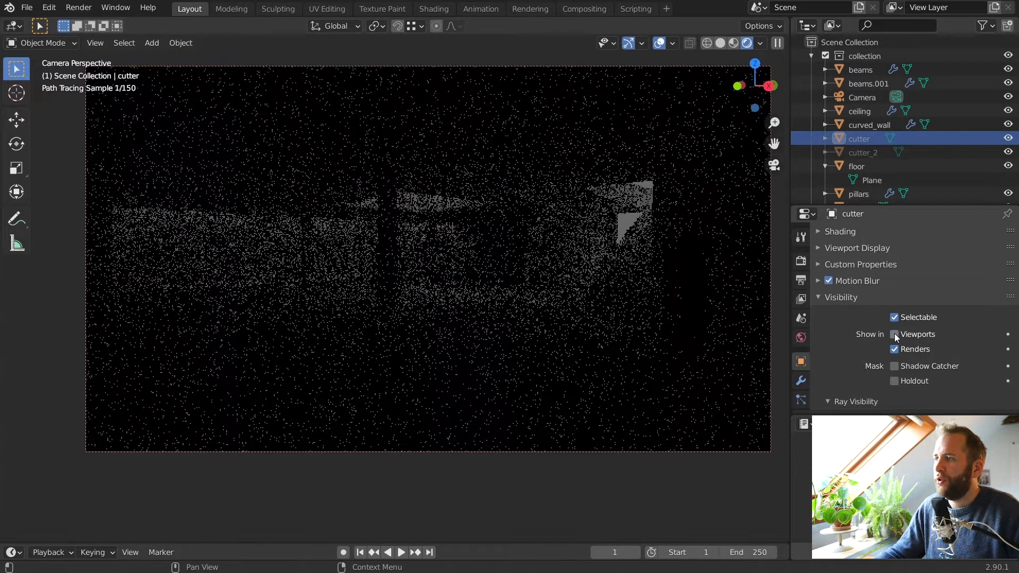
click(894, 348)
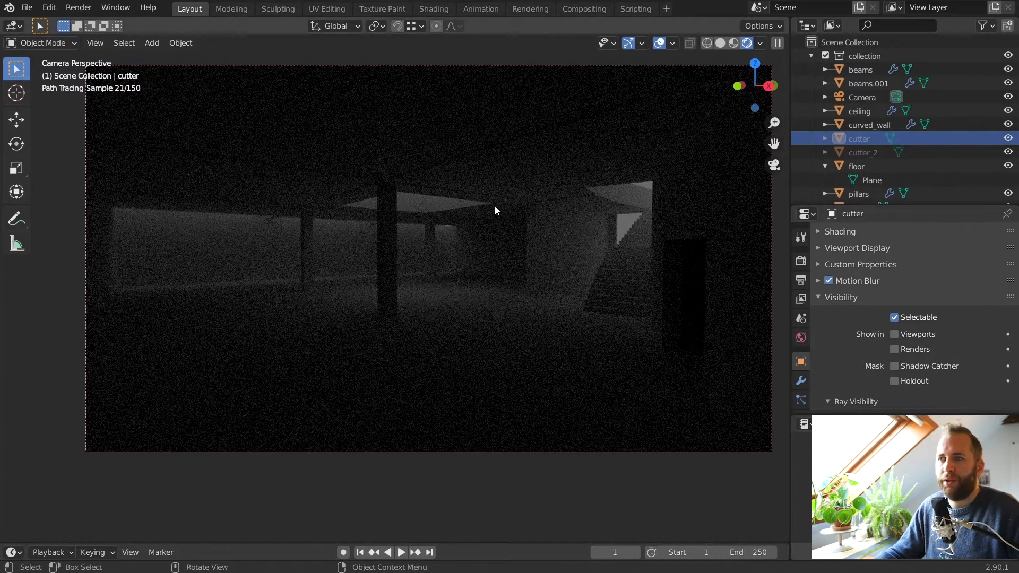
- Check the visibility settings of cutter and cutter_2, finishing with cutter_2 selected
click(843, 152)
click(854, 140)
click(857, 166)
click(866, 141)
click(864, 150)
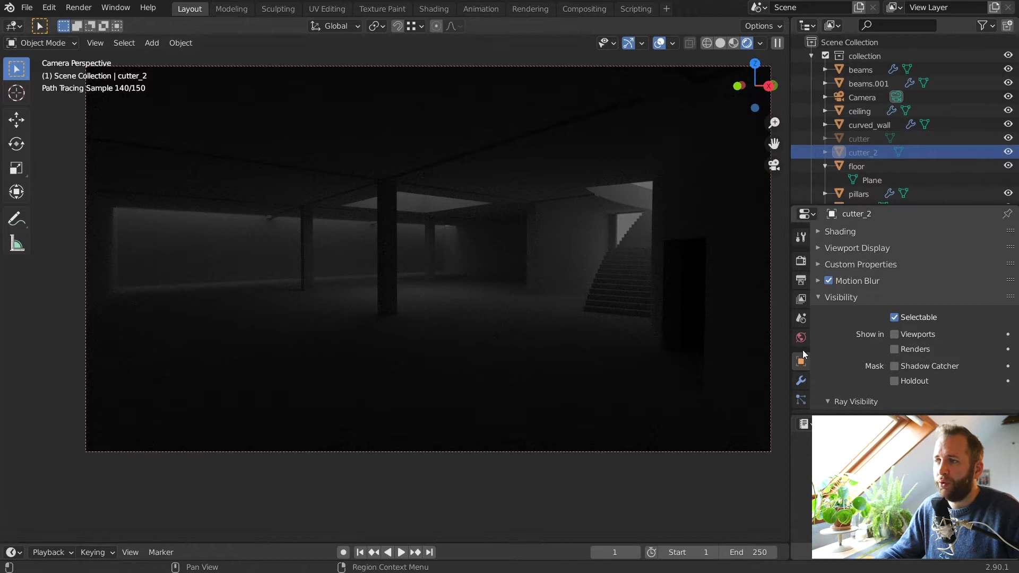
- Show cutter_2 in viewports to examine it in solid shading, and turn its viewport visibility off again
click(893, 335)
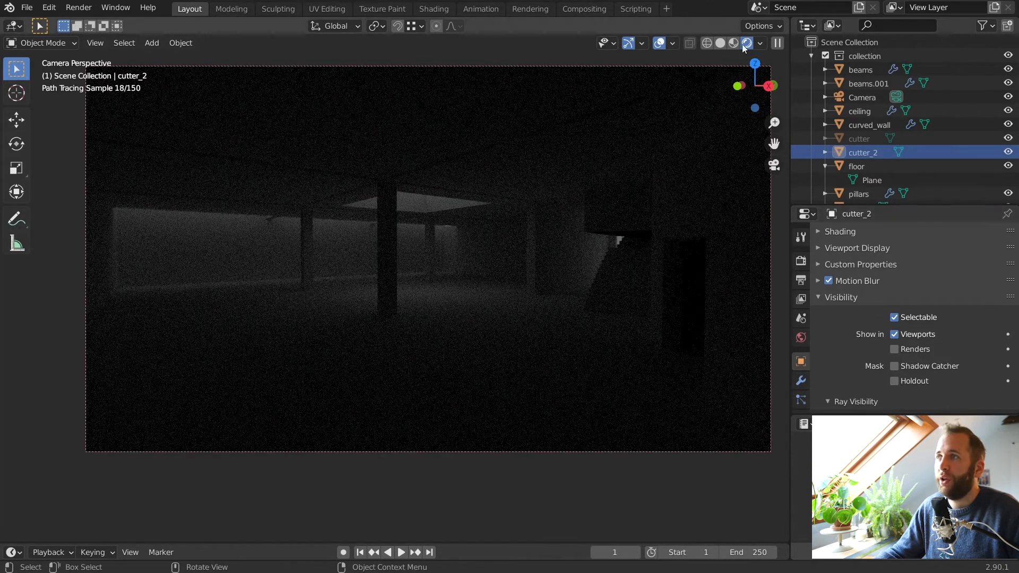
click(721, 43)
click(636, 228)
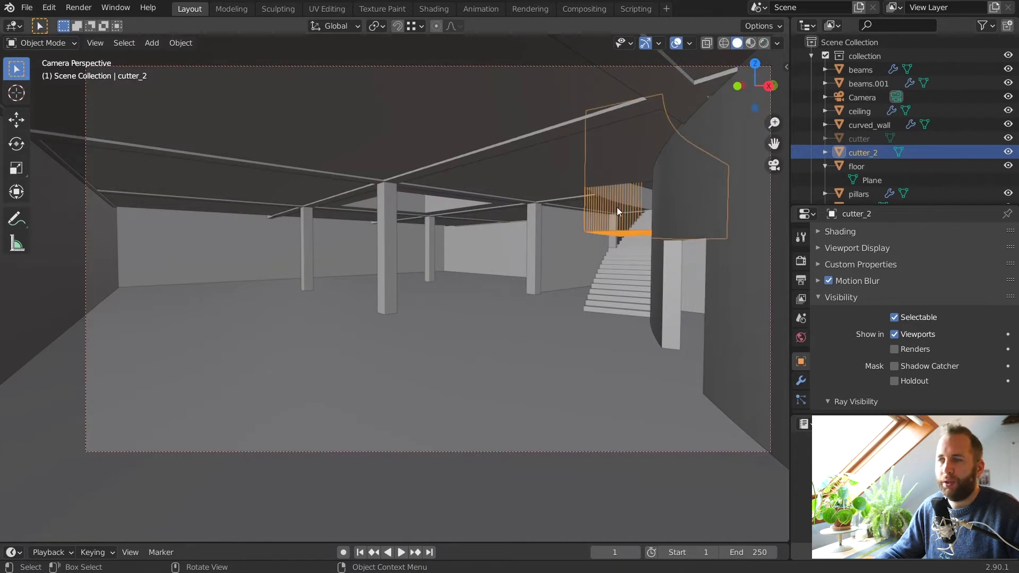
click(894, 334)
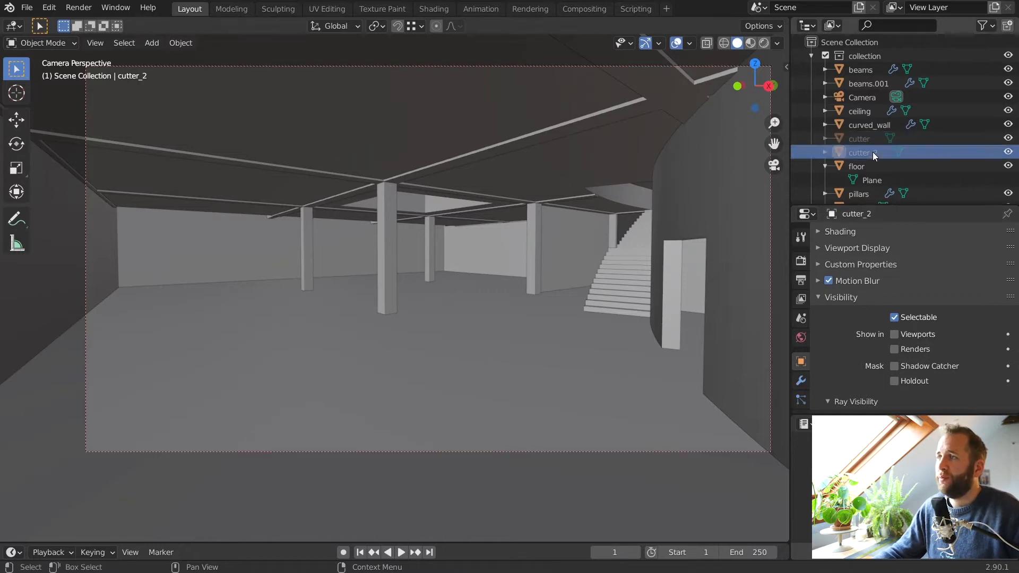
- Enlarge the properties area, preview the scene in rendered shading and set the world background color to white
drag(880, 205, 875, 93)
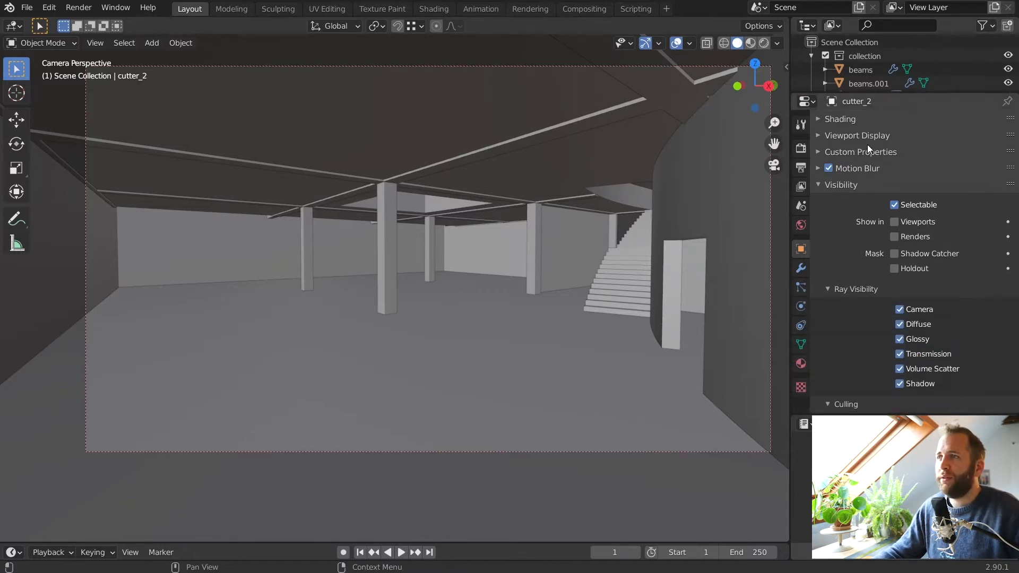
click(764, 43)
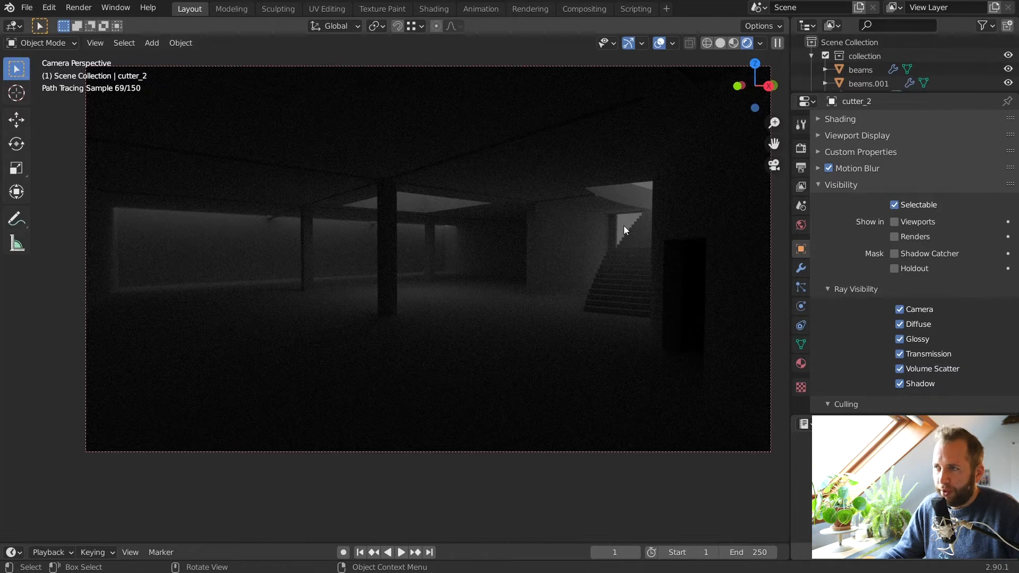
click(801, 225)
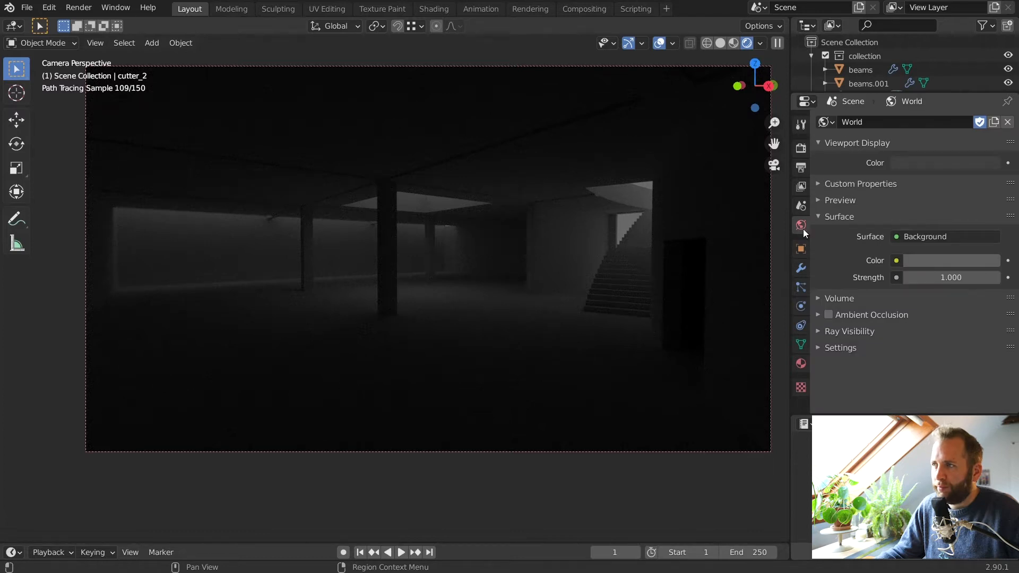
click(928, 260)
drag(985, 126, 988, 64)
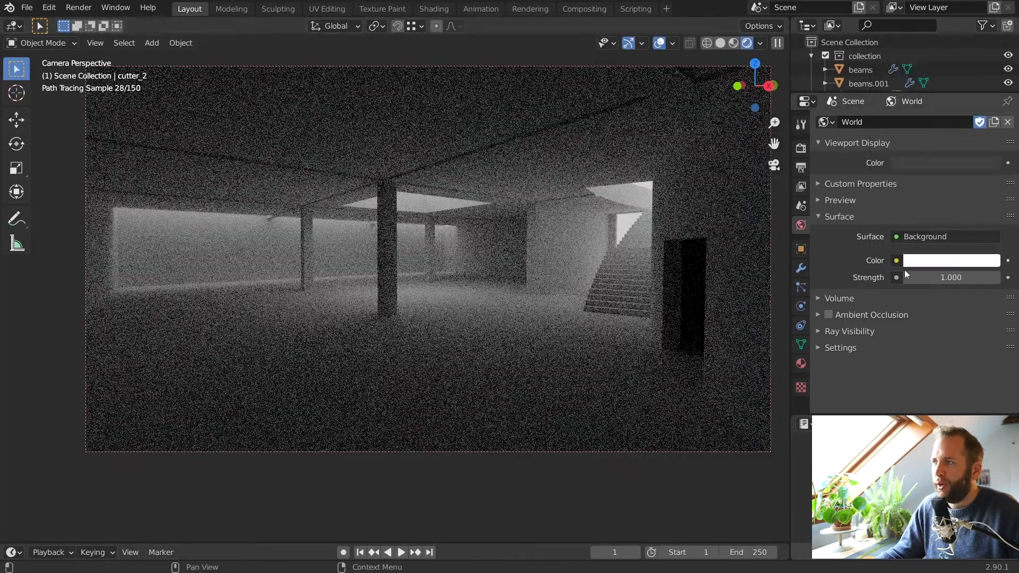
- Set the world background strength to 5
click(953, 278)
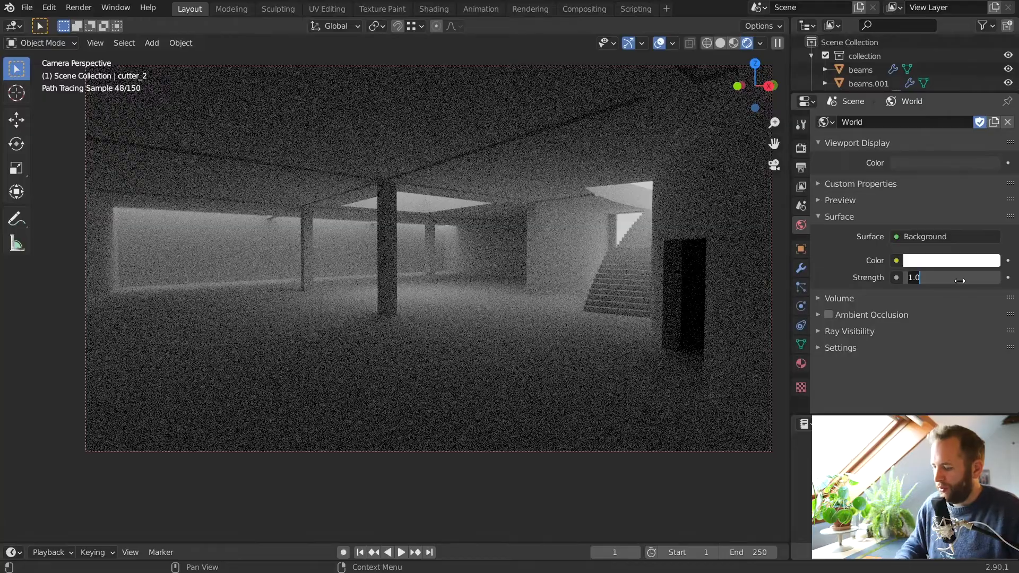
text(5)
key(Return)
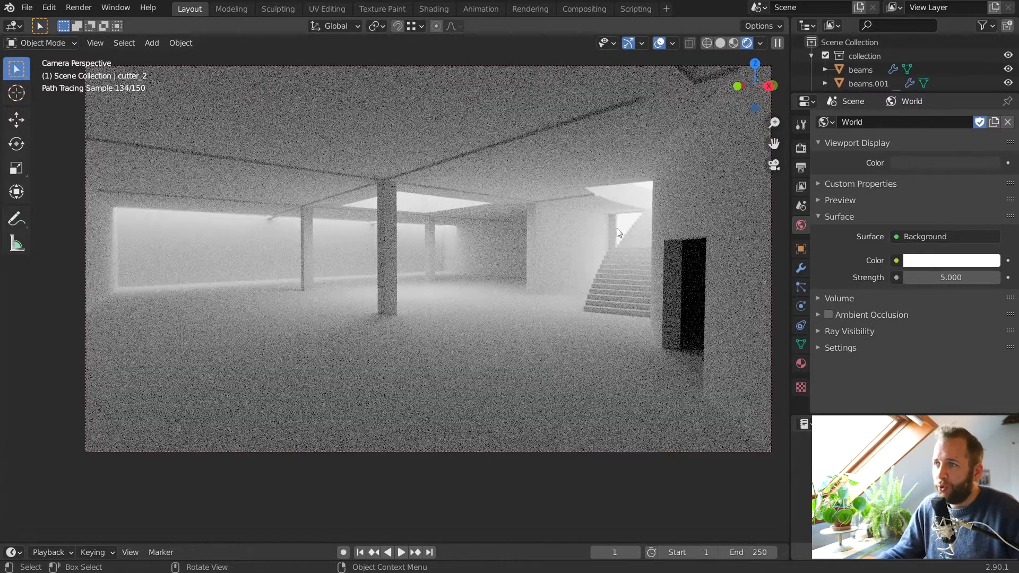
- Return to solid shading, select the walls object from outside the room and open its mesh for editing
click(720, 44)
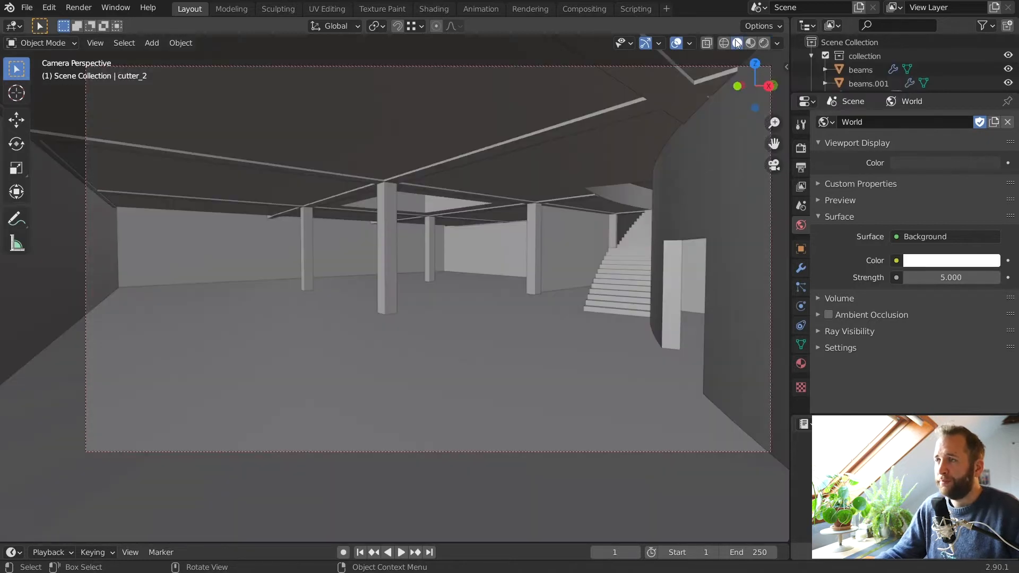
middle_drag(642, 212, 519, 240)
scroll(440, 250, down, 5)
scroll(460, 234, up, 5)
scroll(460, 233, up, 1)
click(522, 242)
key(KP_Decimal)
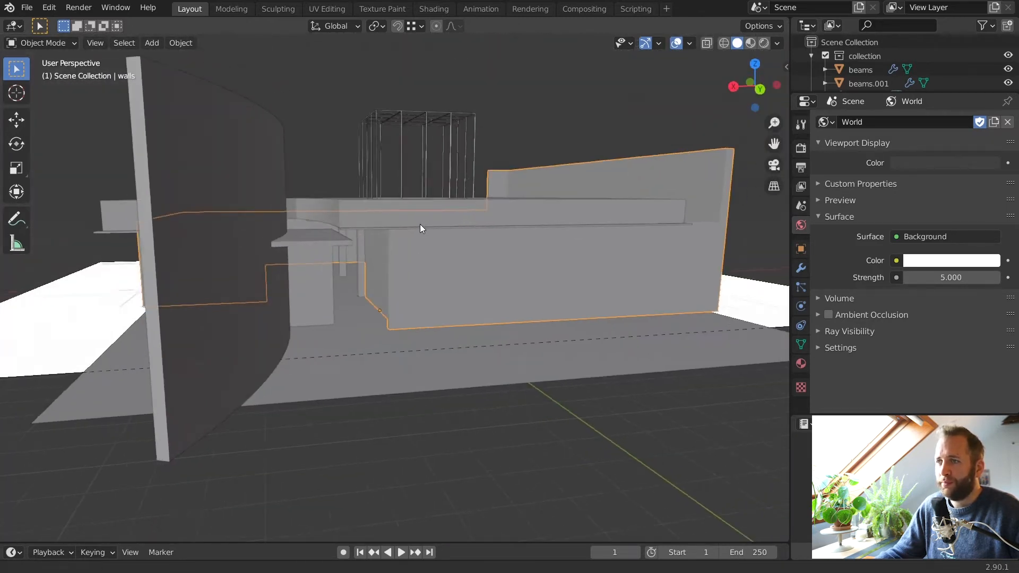
middle_drag(420, 224, 442, 222)
key(Tab)
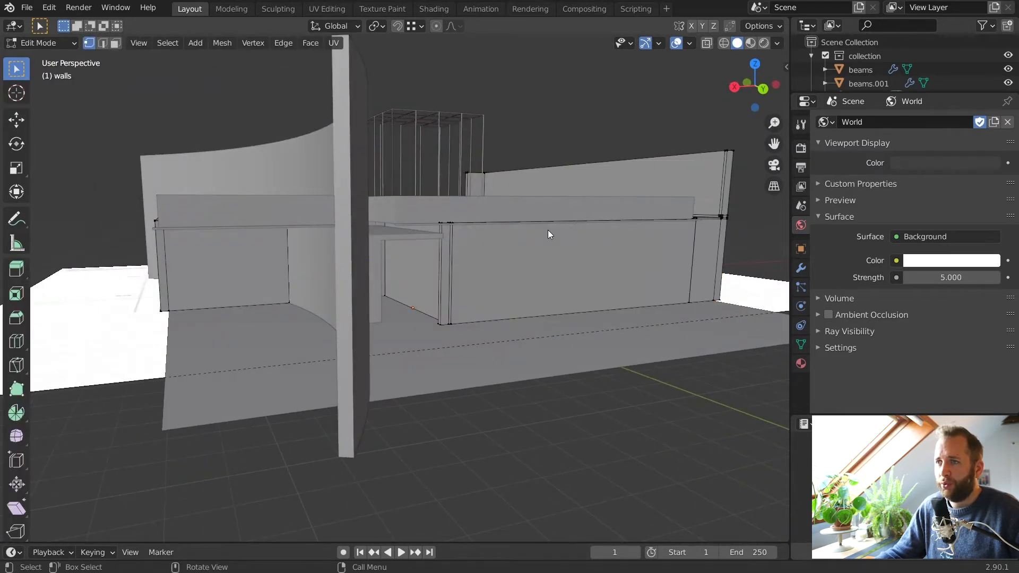
- Extrude the narrow vertical face near the end of the walls outward by about 2.98 m
scroll(548, 234, up, 5)
scroll(536, 242, down, 3)
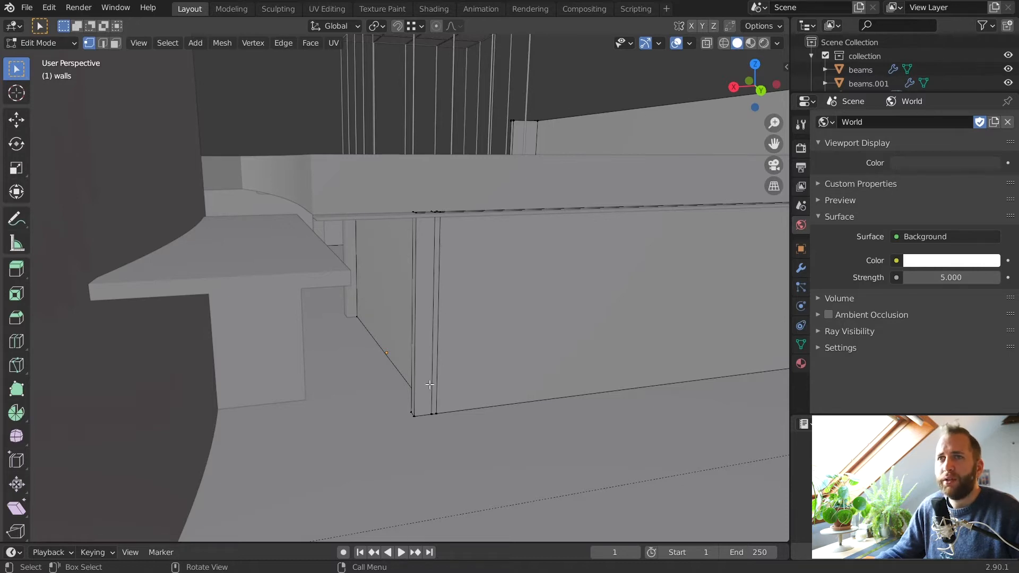
click(115, 44)
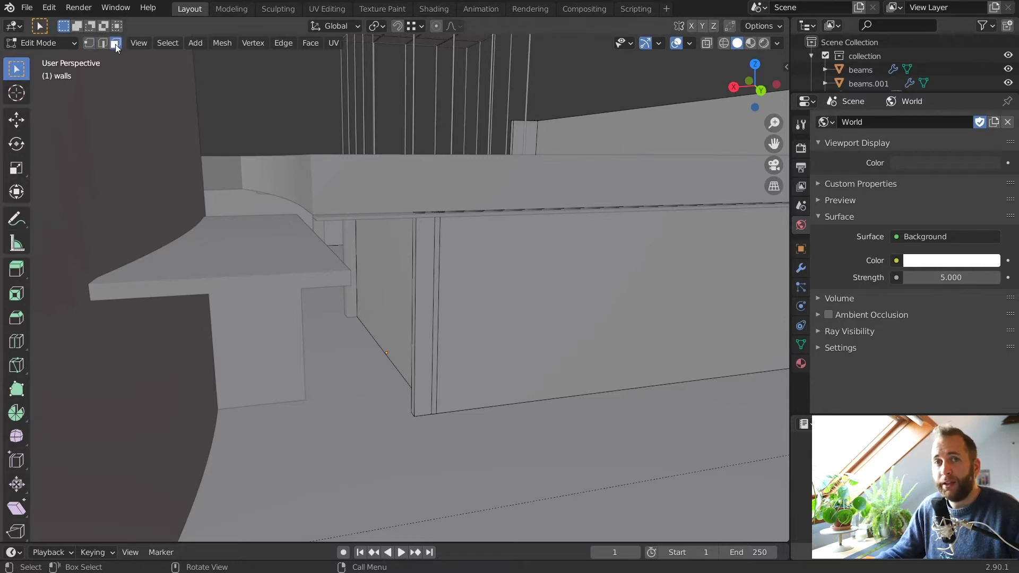
click(436, 291)
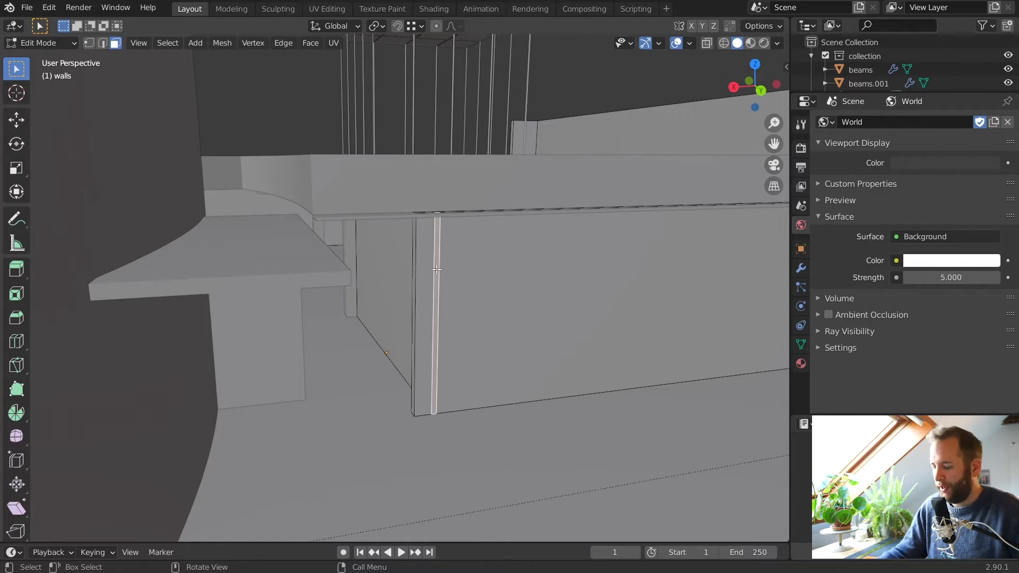
middle_drag(437, 292, 379, 210)
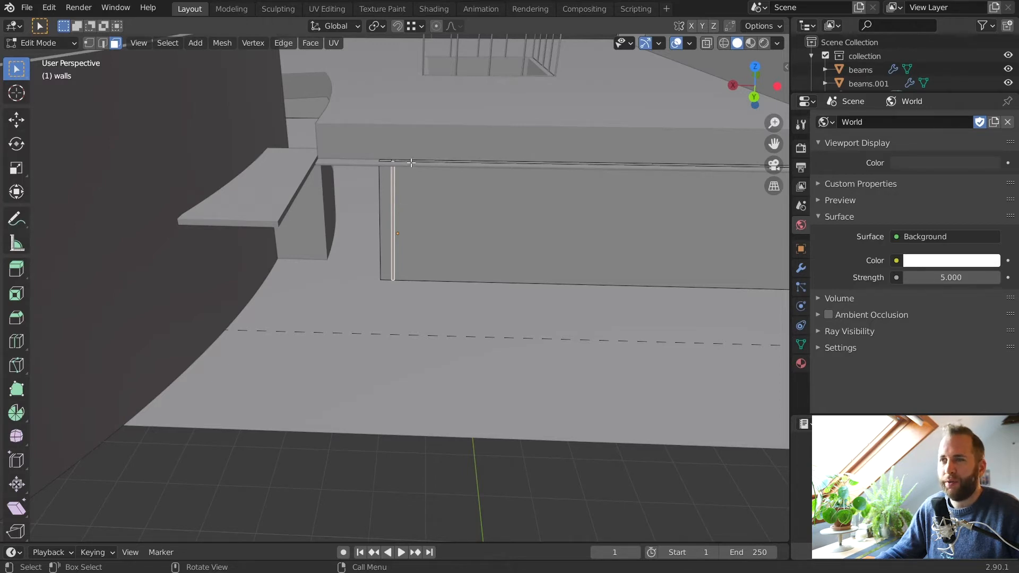
middle_drag(412, 162, 478, 196)
key(e)
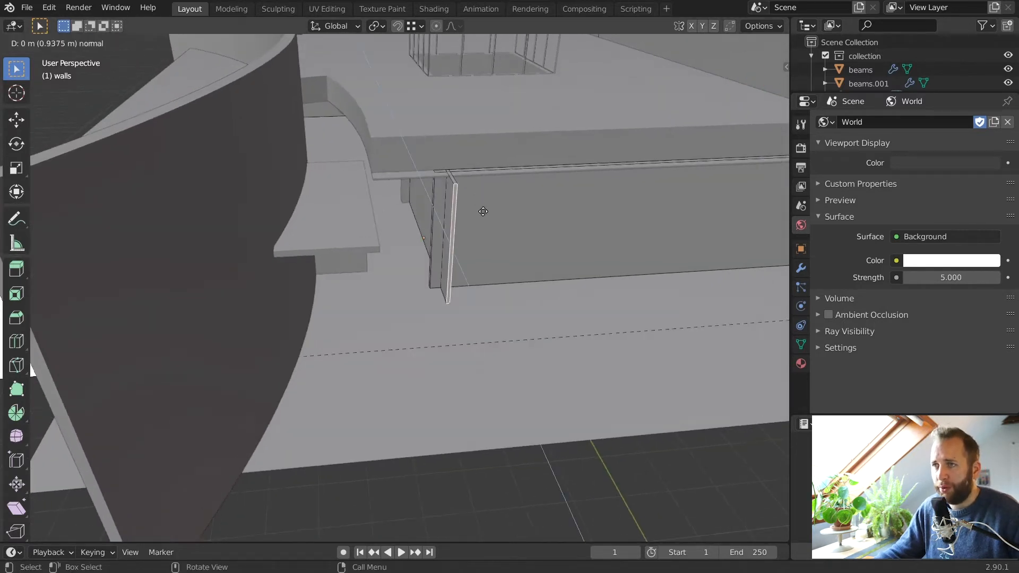
click(499, 245)
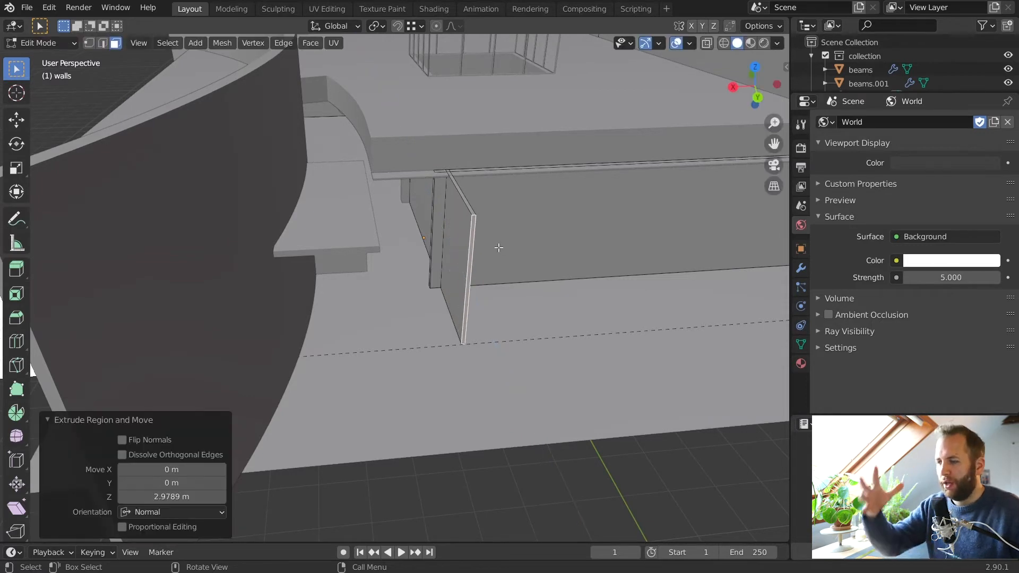
- Extrude the new wall's end face slightly further, and extrude its narrow side face about 4.59 m towards the curved wall
mouse_move(492, 241)
middle_down()
mouse_move(432, 246)
mouse_move(500, 245)
middle_up()
key(e)
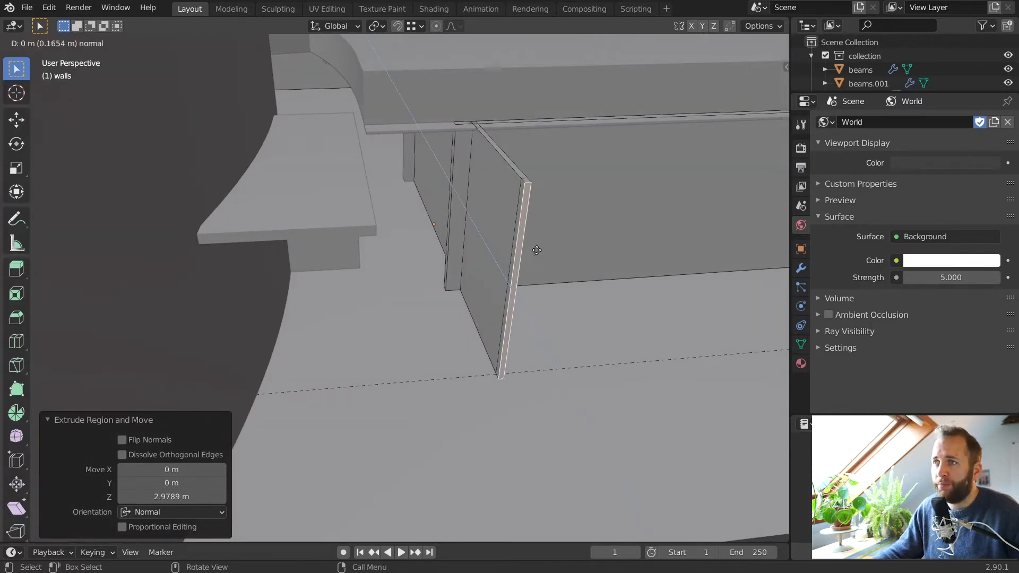
click(537, 252)
key(ctrl+z)
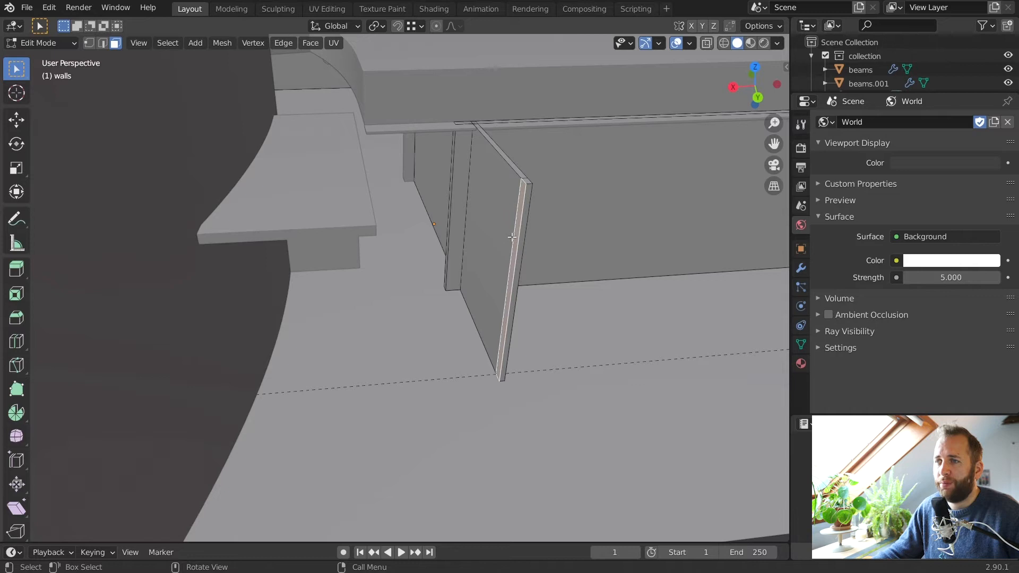
key(e)
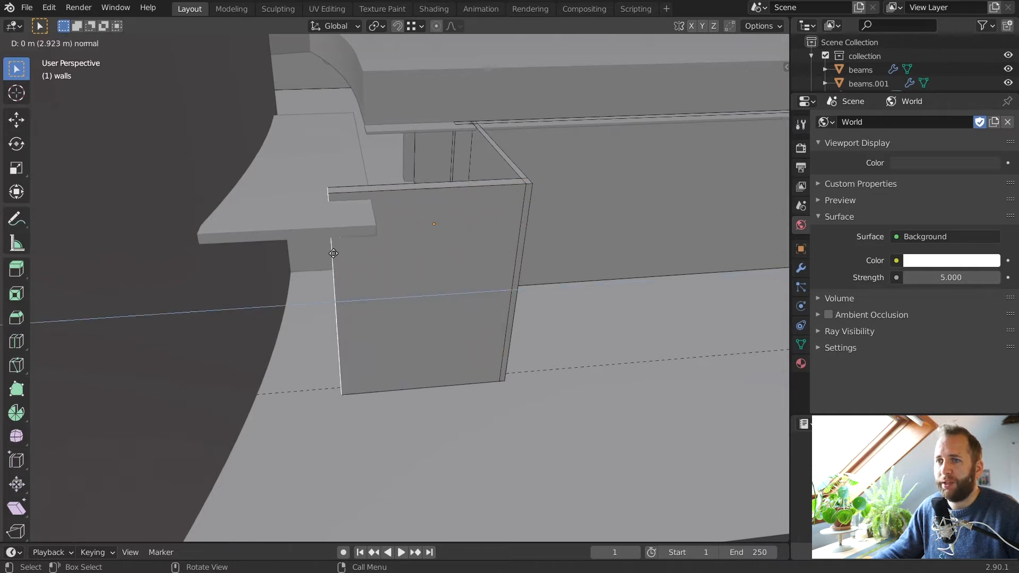
click(240, 258)
middle_drag(448, 208, 518, 211)
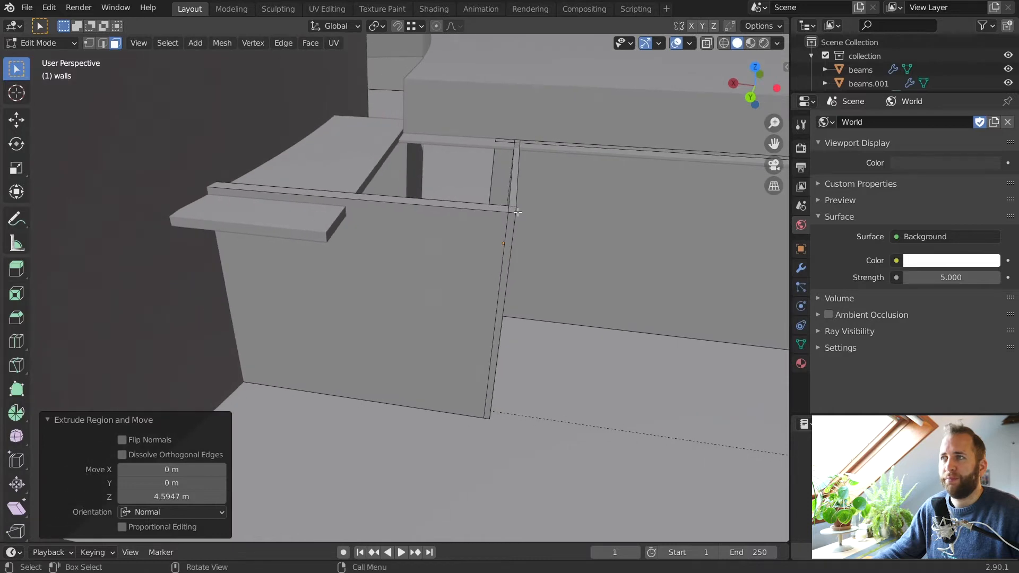
- Enable the Screencast Keys display in the viewport
key(n)
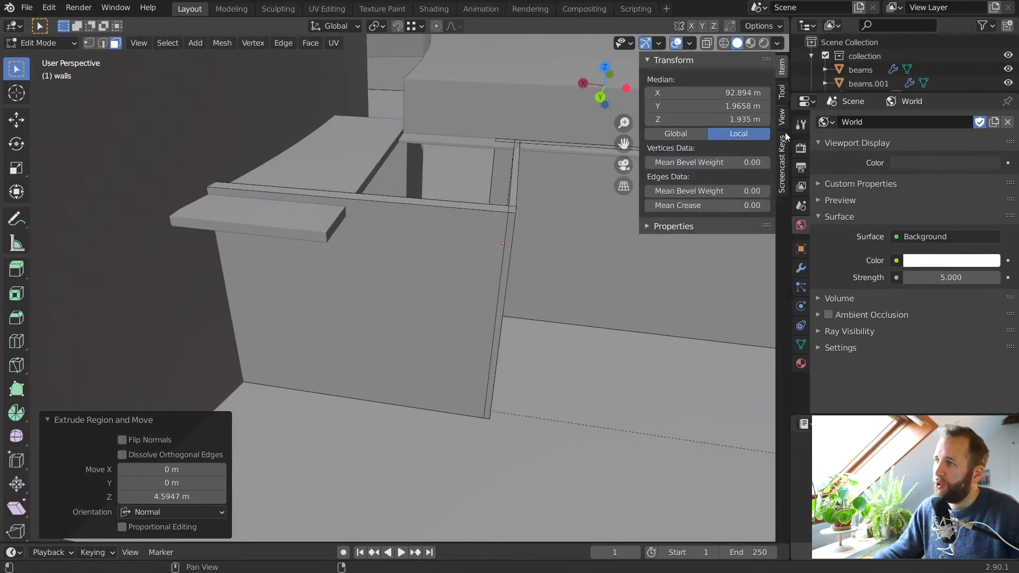
click(783, 151)
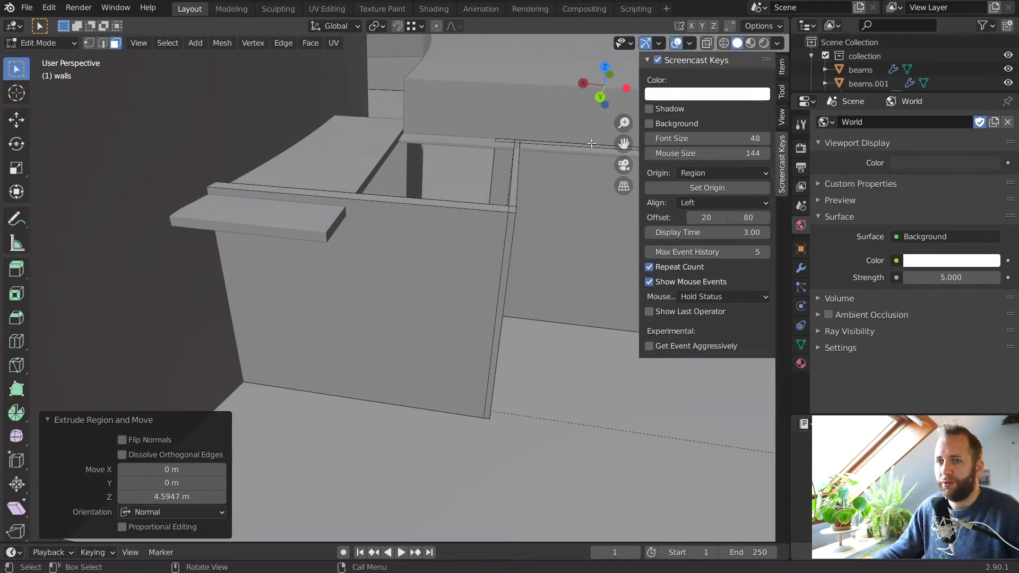
key(n)
key(n)
key(n)
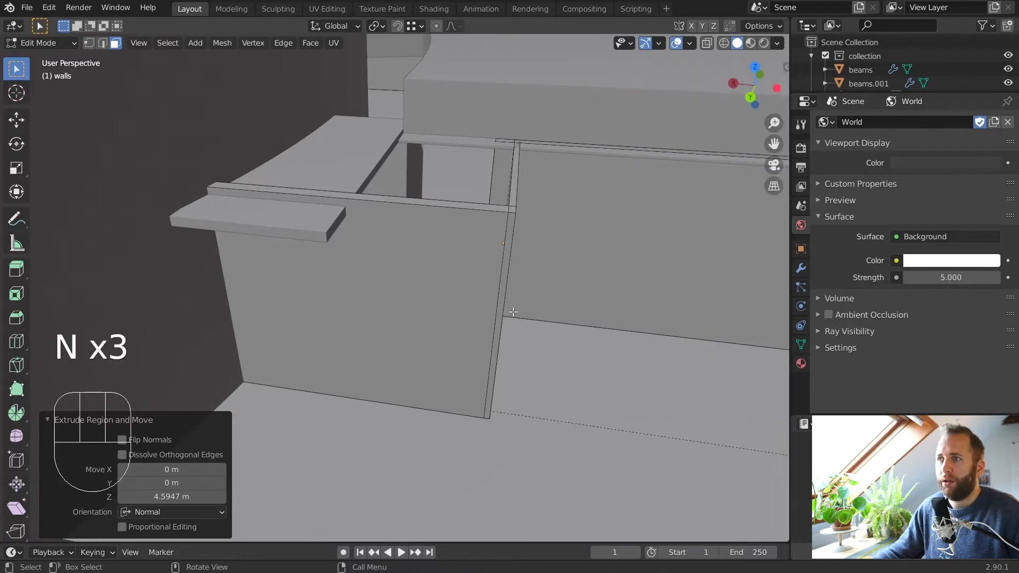
- Finish editing the walls and select the stairs object inside the room
shift+middle_drag(510, 291, 549, 249)
shift+middle_drag(549, 250, 548, 238)
middle_drag(571, 141, 422, 176)
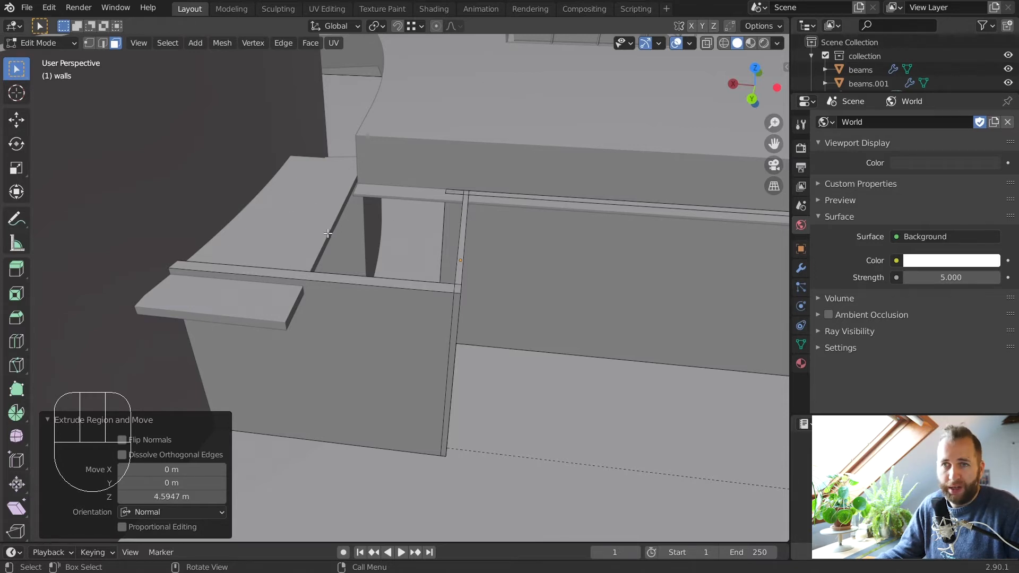
key(Tab)
middle_drag(650, 208, 455, 268)
click(455, 267)
middle_drag(533, 258, 501, 254)
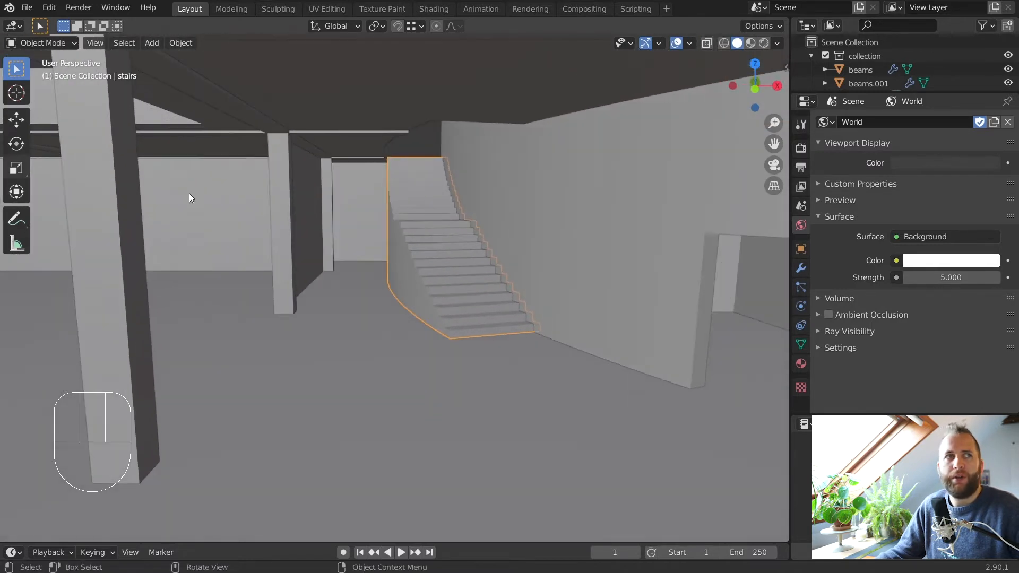
- Switch to Adobe Acrobat Reader to examine the staircase photo in the Kunsthal Aarhus PDF, and compare it with the modelled stairs
key(alt+Tab)
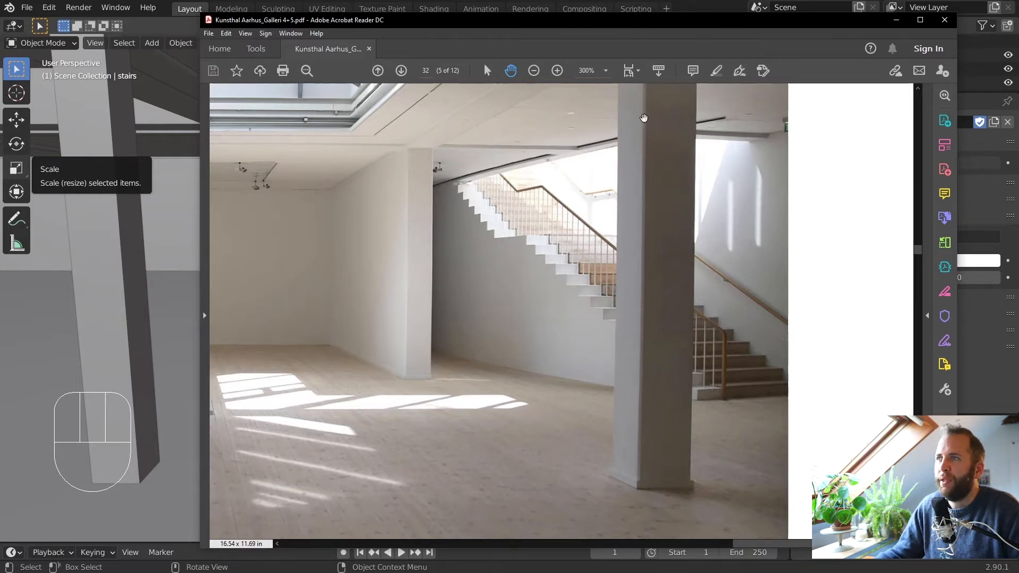
drag(807, 23, 0, 17)
middle_drag(444, 133, 302, 157)
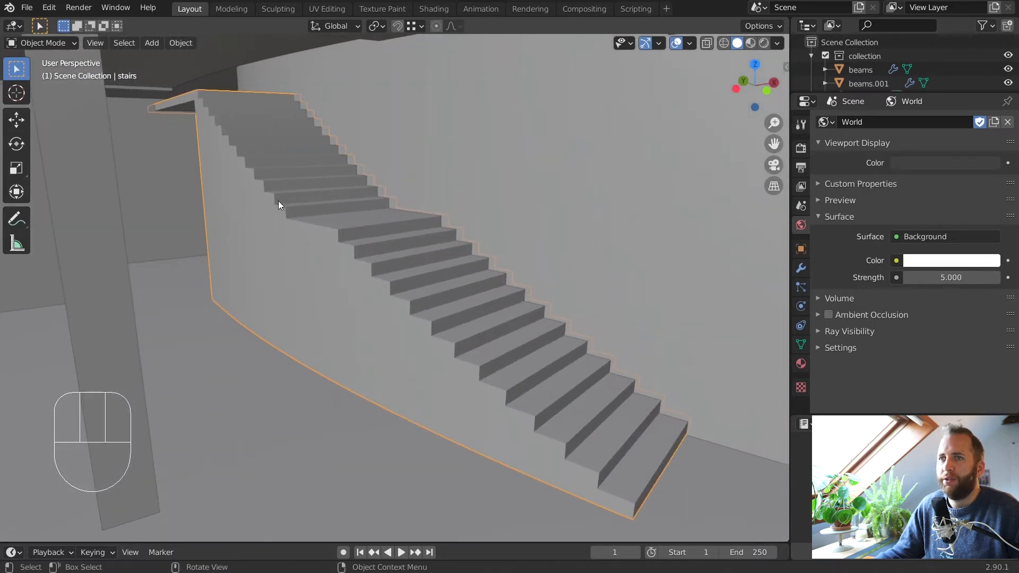
shift+middle_drag(273, 152, 364, 182)
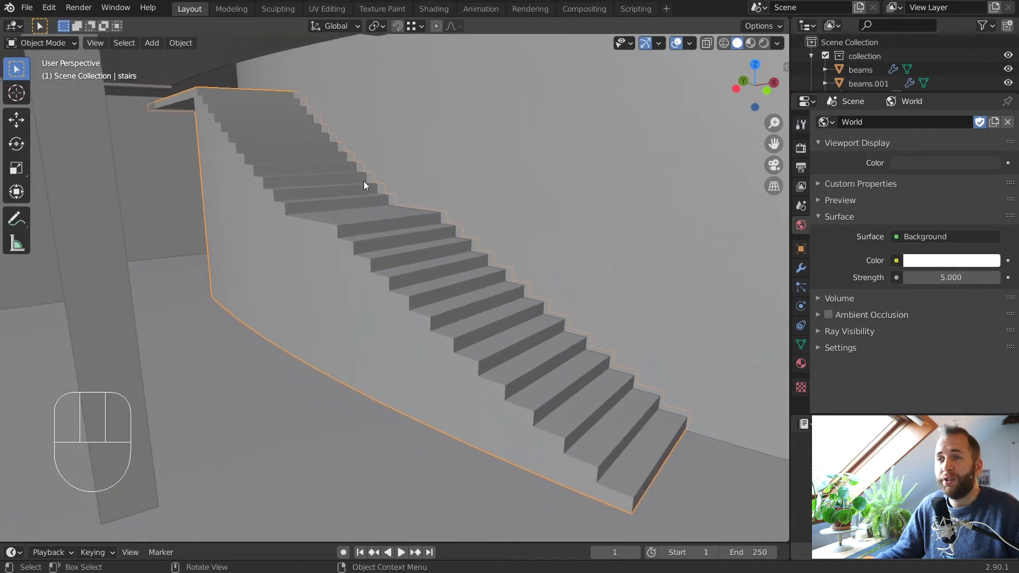
scroll(511, 256, down, 3)
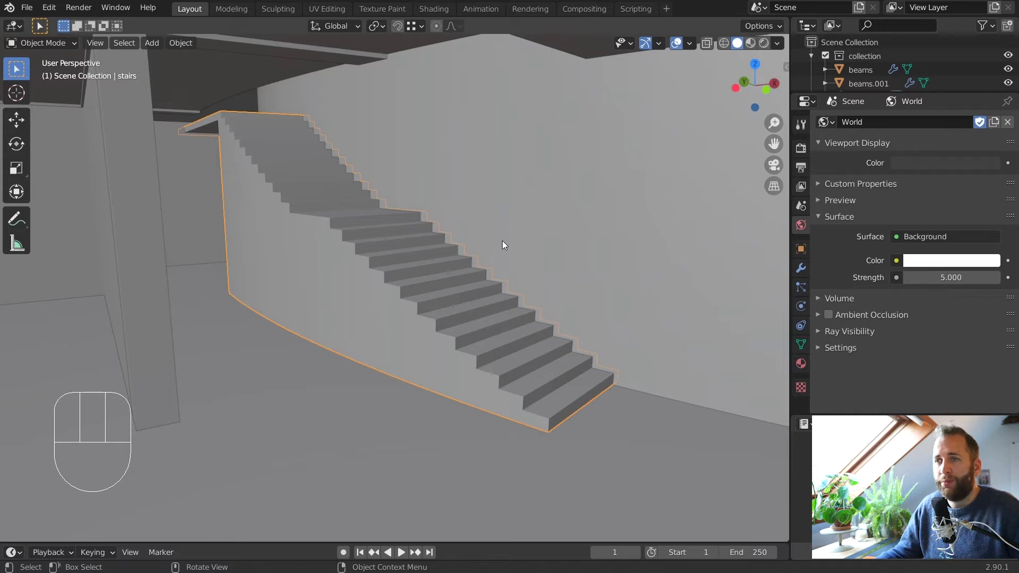
- Scale the stairs along the global Z axis by about 1.243
key(s)
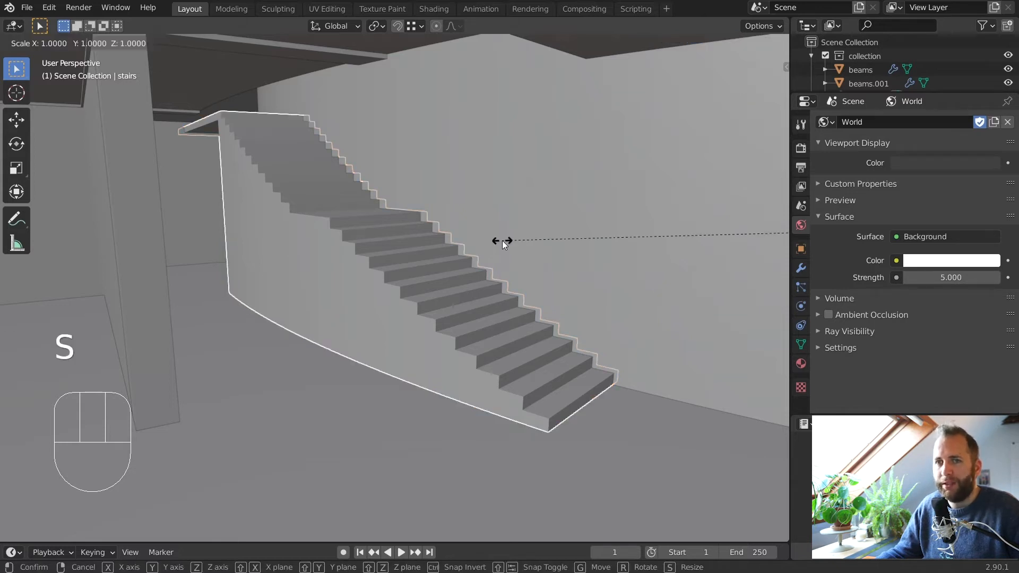
key(z)
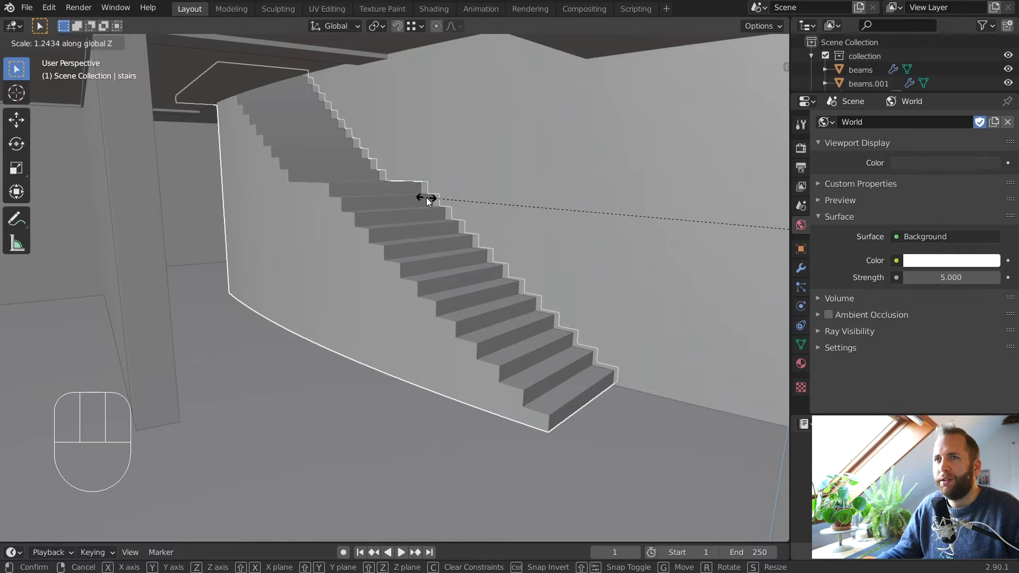
click(428, 198)
scroll(452, 216, down, 3)
mouse_move(453, 218)
middle_down()
mouse_move(464, 221)
mouse_move(457, 216)
middle_up()
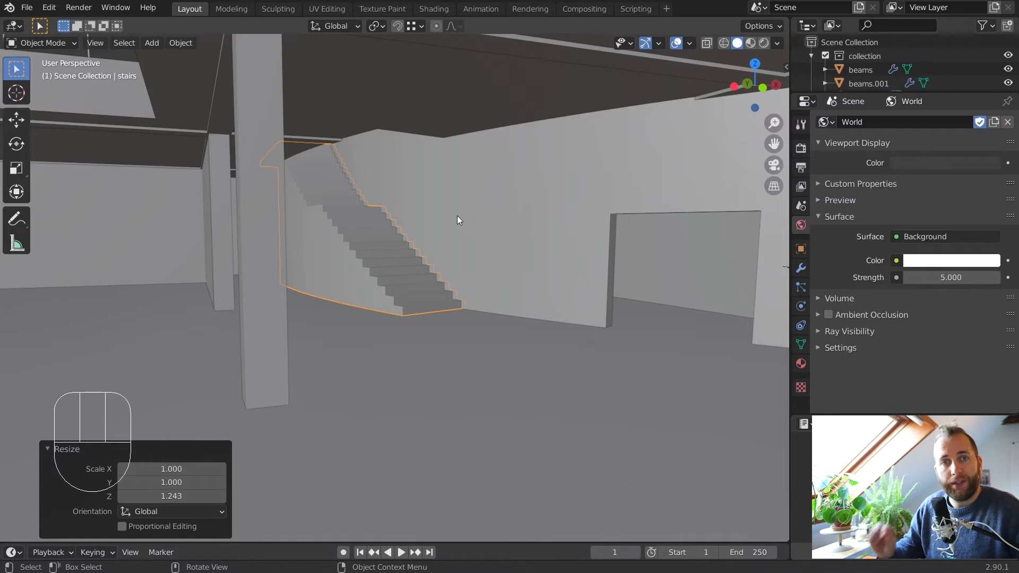
- Select the adjoining top faces of the low walls beside the stair landing in the walls mesh and extrude them up about 0.70 m
middle_drag(457, 215, 436, 275)
click(417, 318)
middle_drag(418, 317, 305, 277)
key(Tab)
click(247, 301)
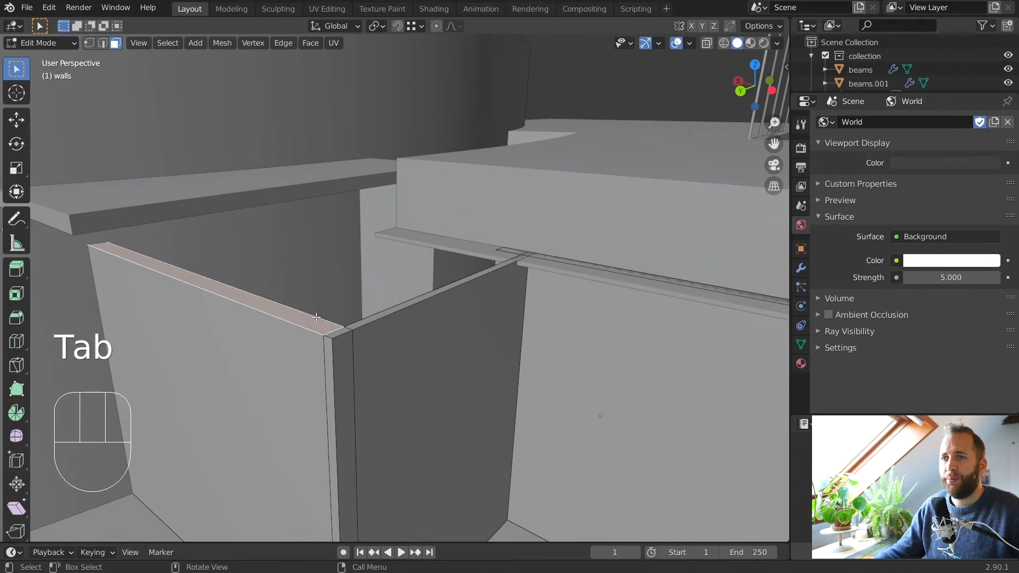
shift+click(353, 330)
shift+click(373, 317)
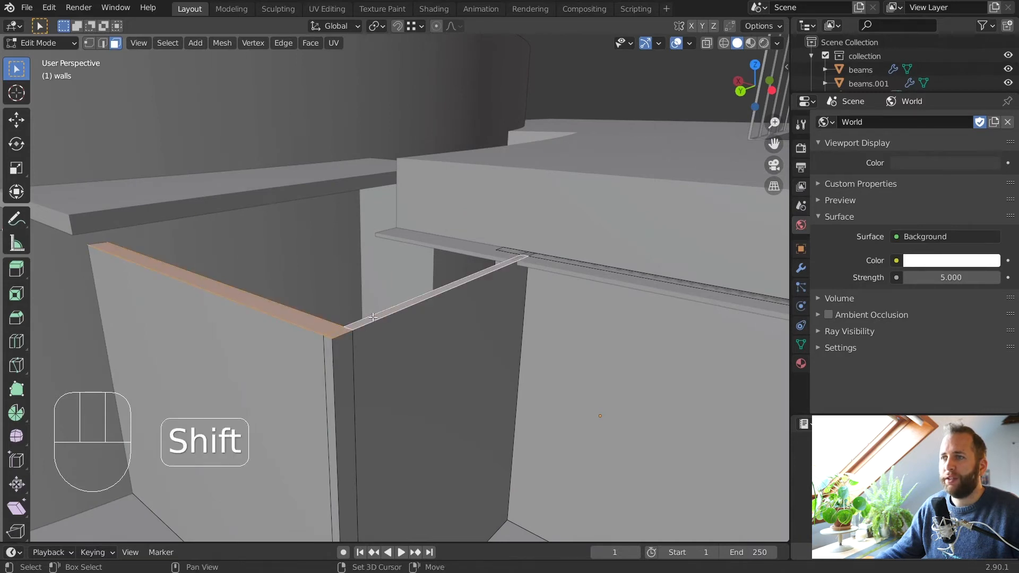
middle_drag(373, 317, 512, 271)
shift+click(359, 299)
middle_drag(353, 296, 375, 304)
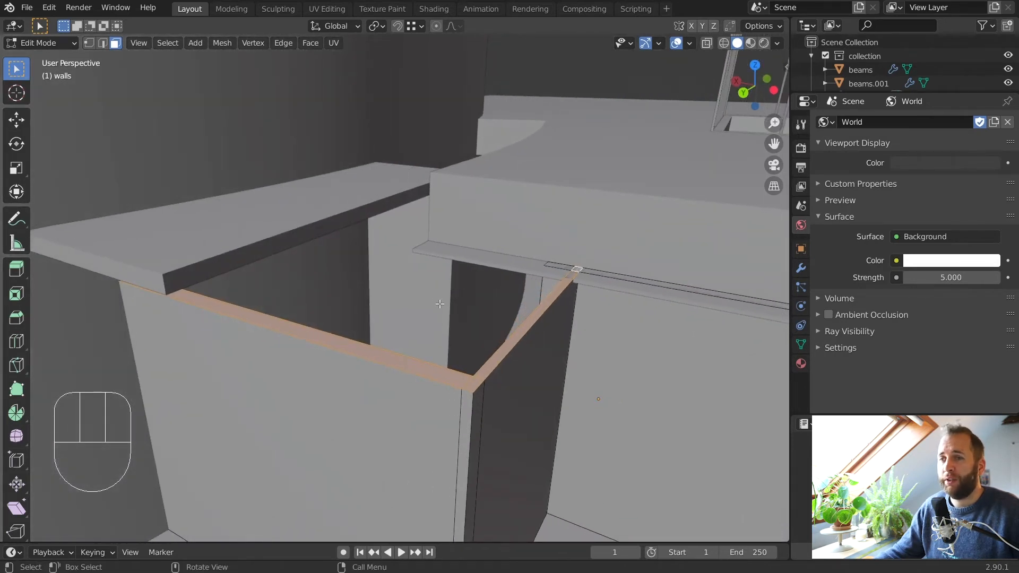
middle_drag(447, 301, 443, 297)
key(e)
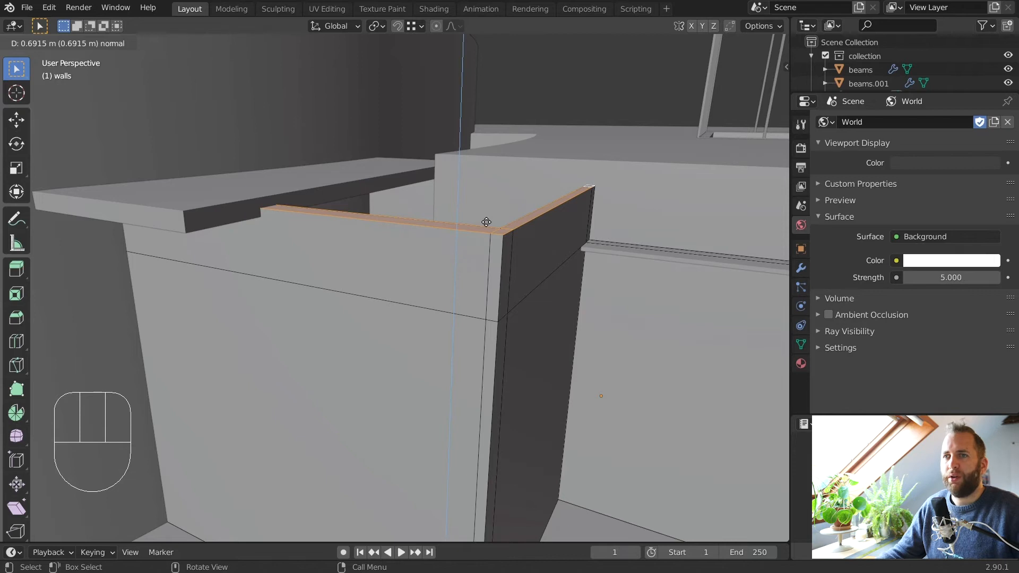
click(494, 221)
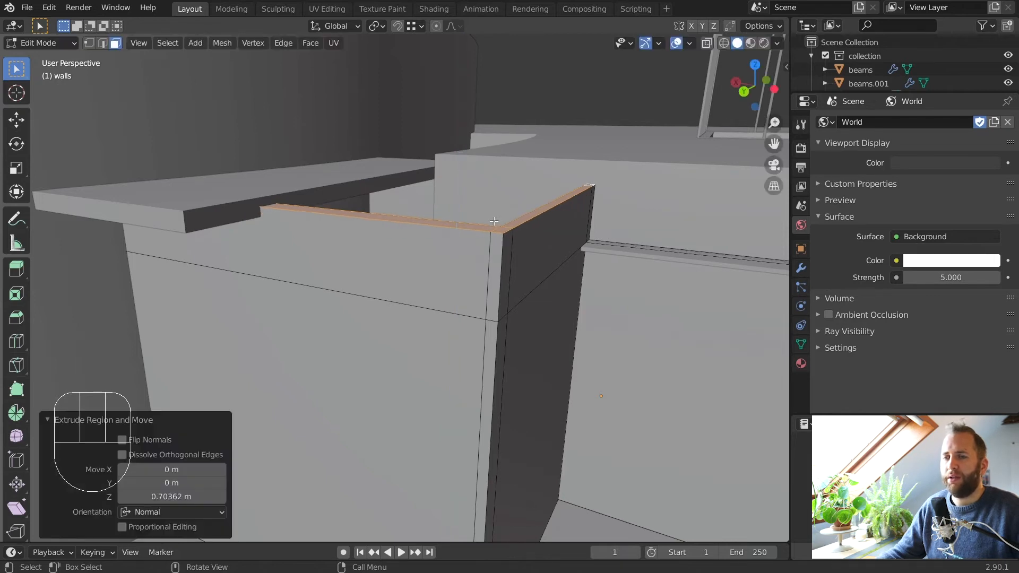
- Extrude the short end edge of the raised wall top about 2.37 m along the global X axis toward the stair landing
middle_drag(493, 220, 584, 221)
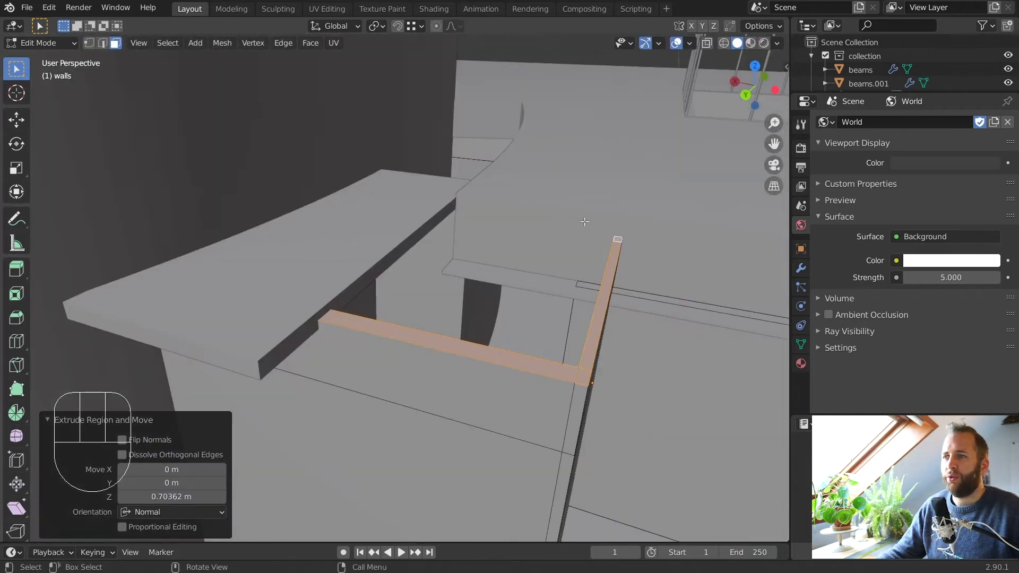
middle_drag(561, 275, 117, 44)
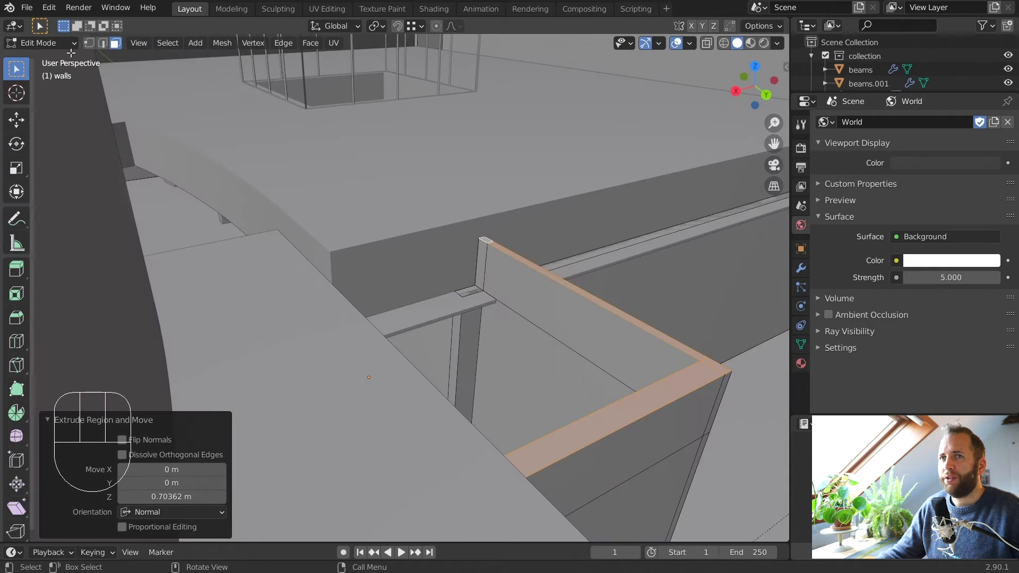
click(71, 53)
click(107, 43)
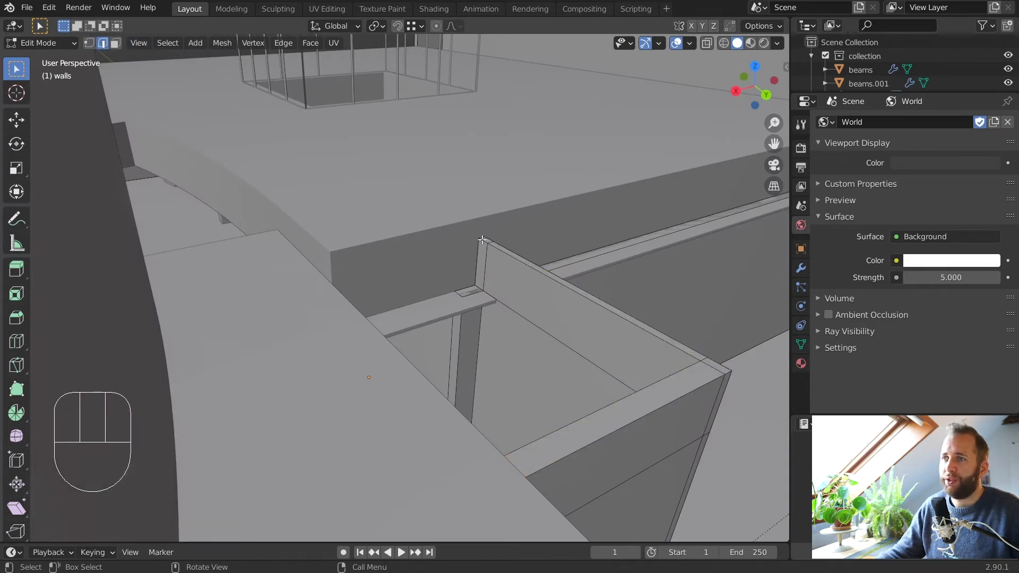
middle_drag(515, 240, 467, 239)
alt+middle_drag(458, 247, 457, 246)
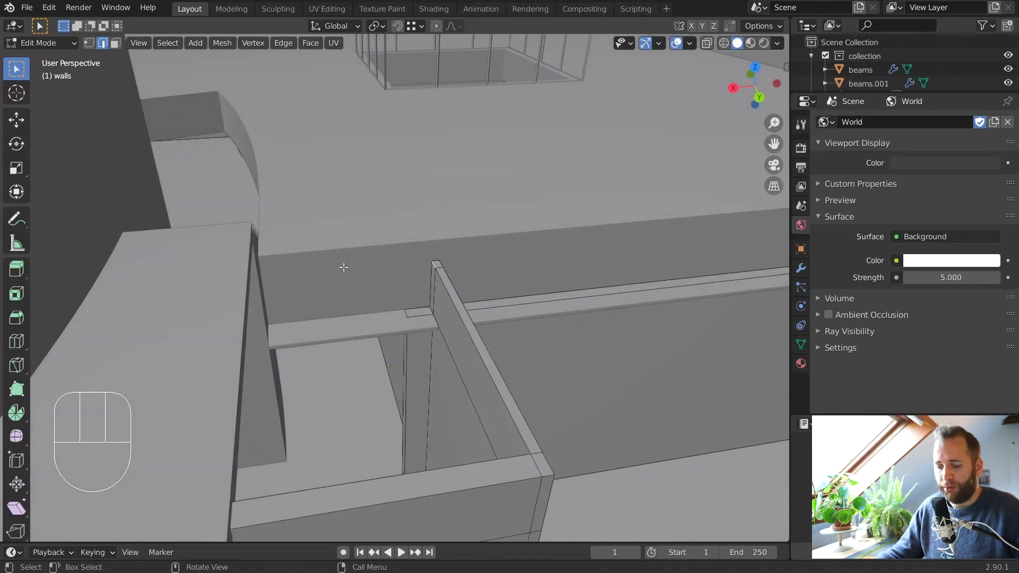
key(e)
key(x)
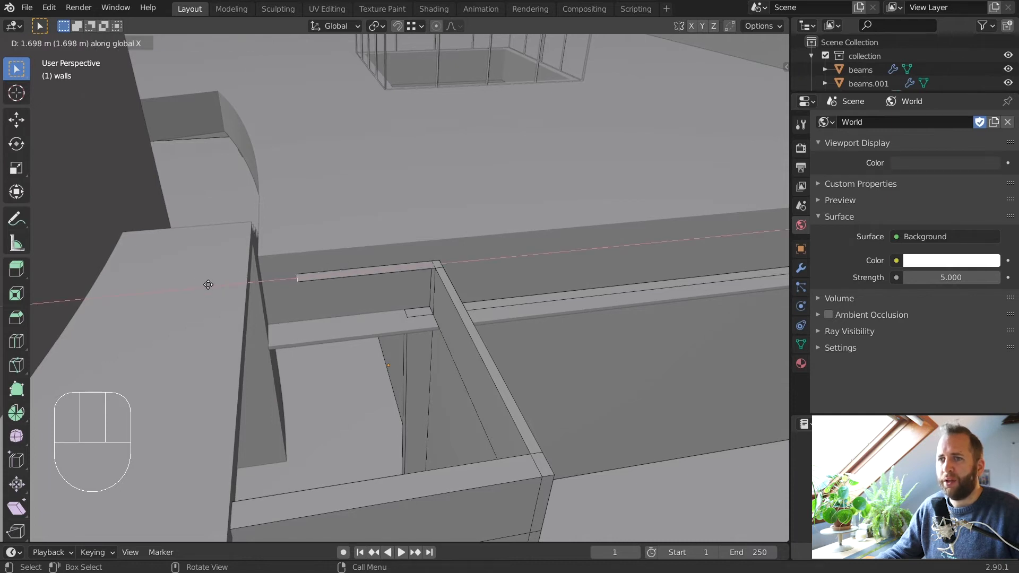
click(151, 290)
- Select the three inner top edges around the opening beside the stair landing and fill them with a face
middle_drag(326, 287, 476, 266)
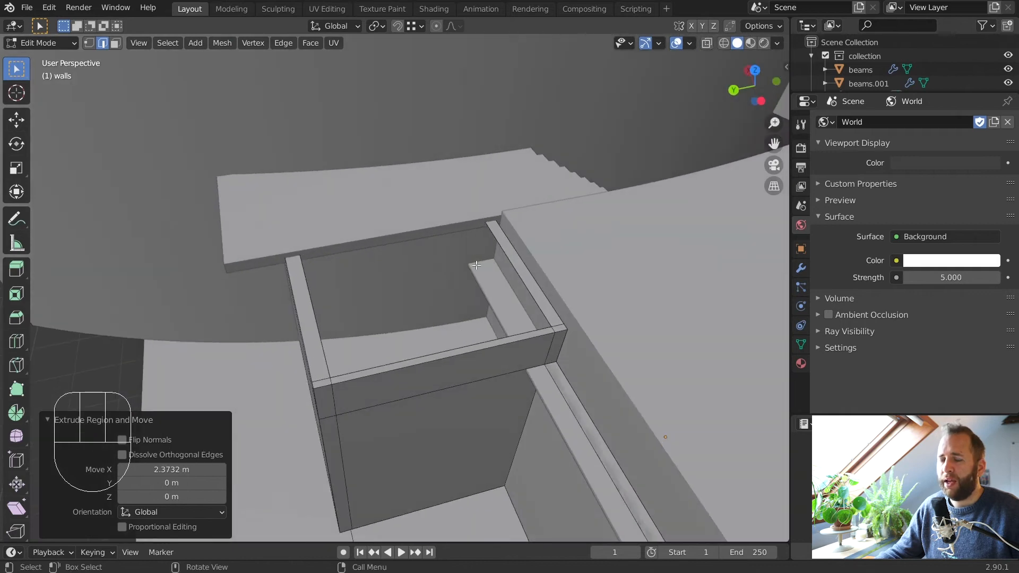
middle_drag(317, 292, 261, 202)
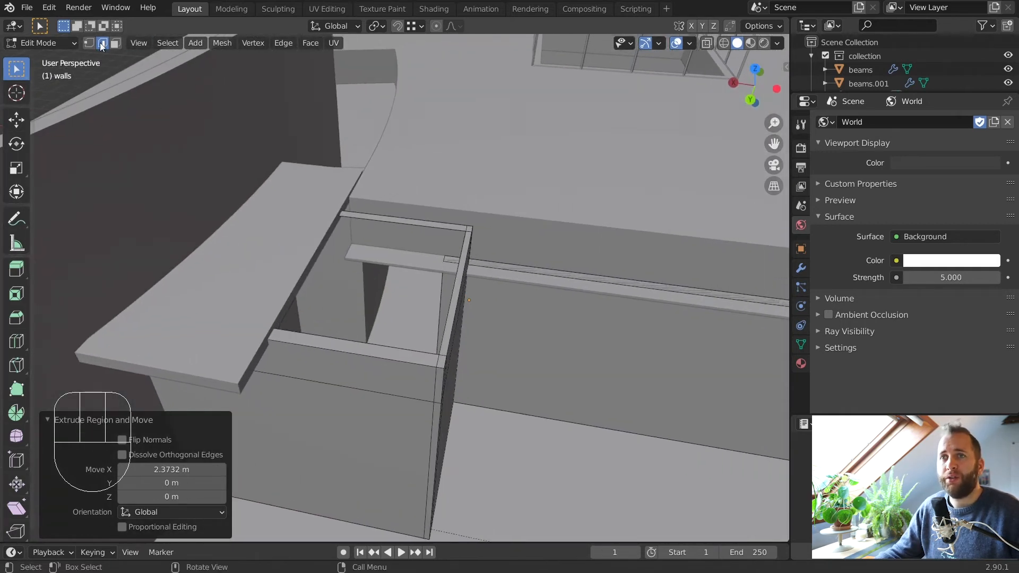
click(386, 222)
middle_drag(385, 222, 458, 306)
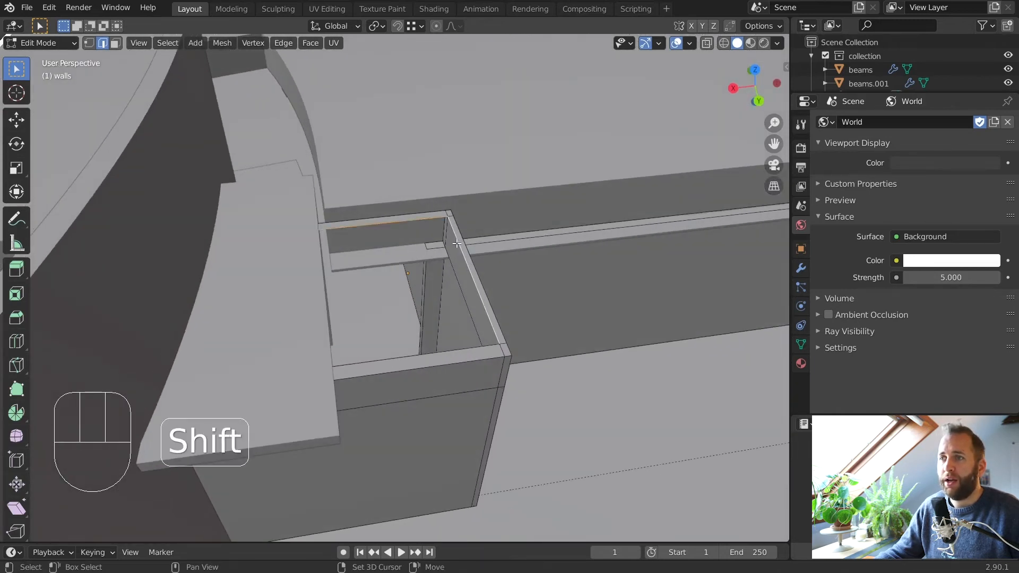
middle_drag(467, 343, 476, 272)
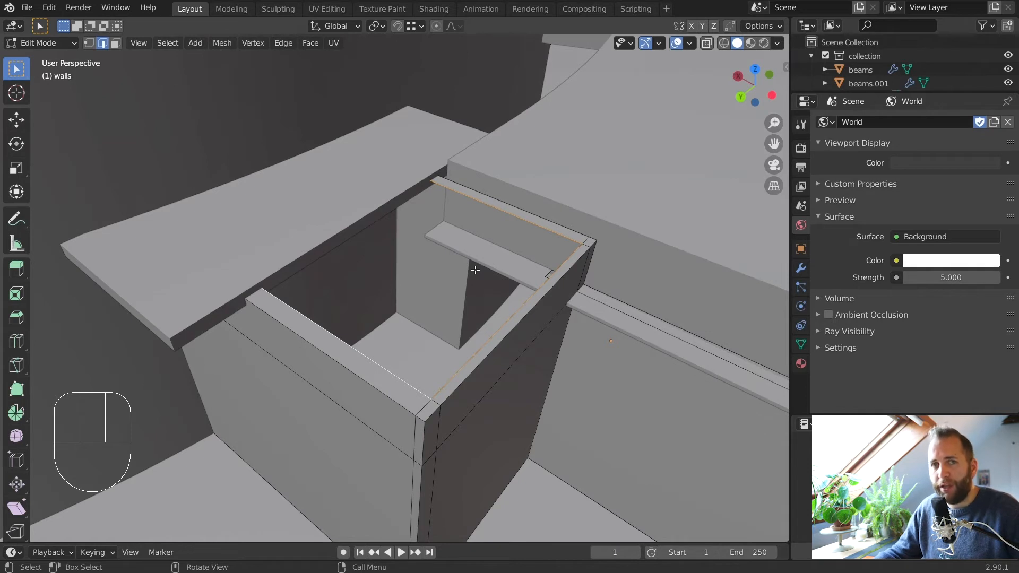
key(f)
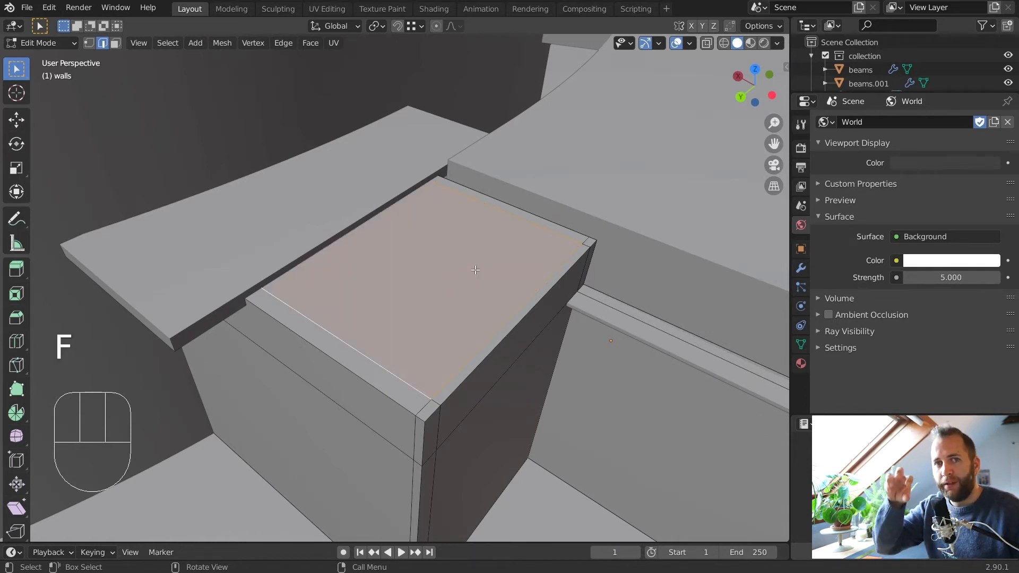
- Finish editing the walls and show the scene through the camera in rendered shading with the gizmos and overlays hidden
middle_drag(476, 270, 581, 274)
key(Tab)
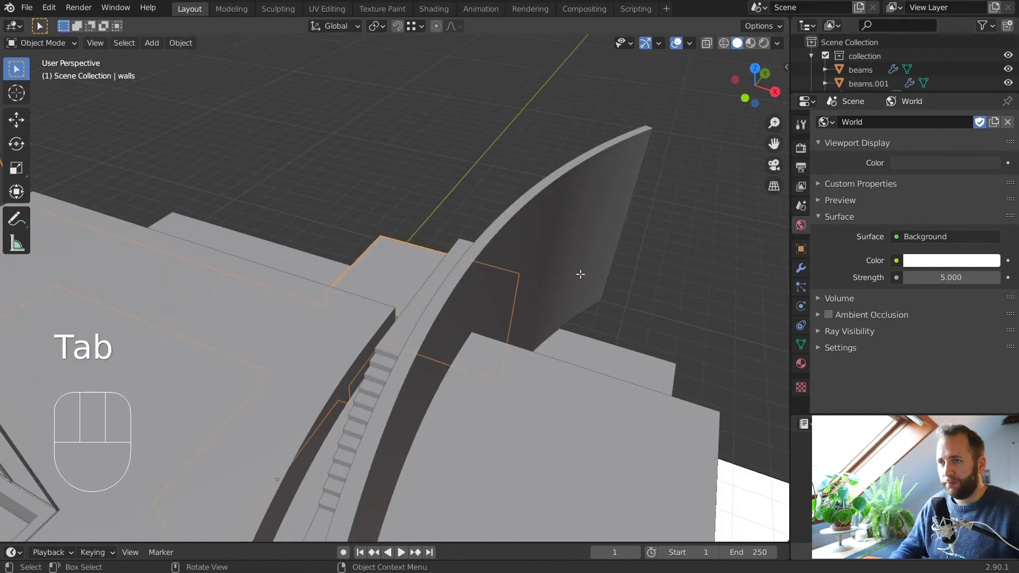
key(KP_0)
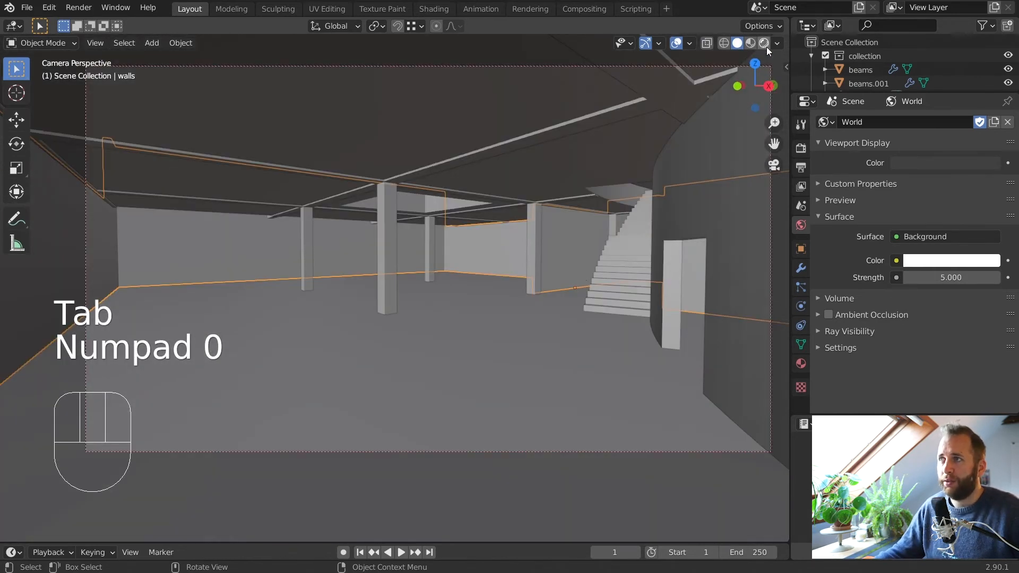
click(678, 44)
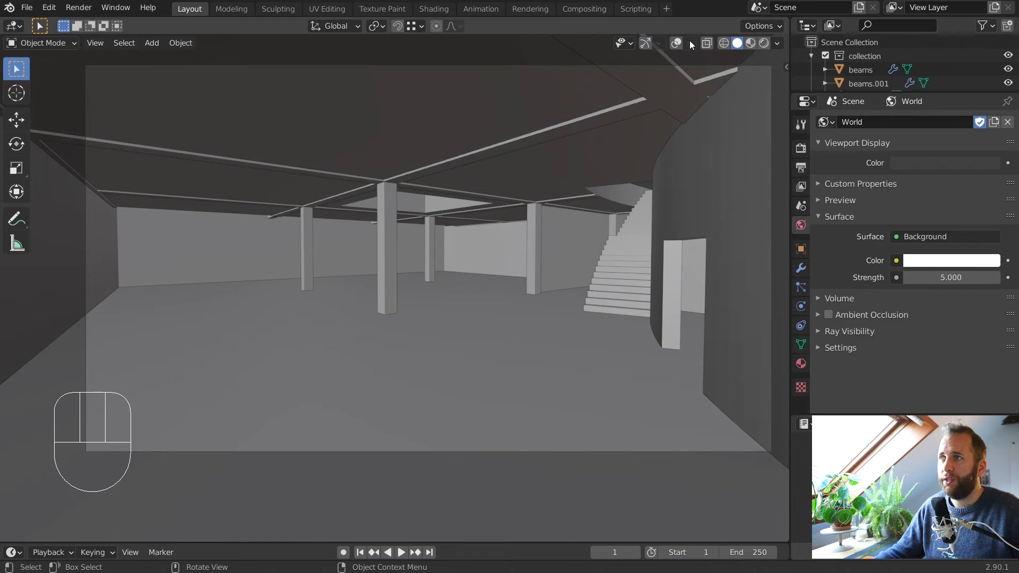
click(766, 43)
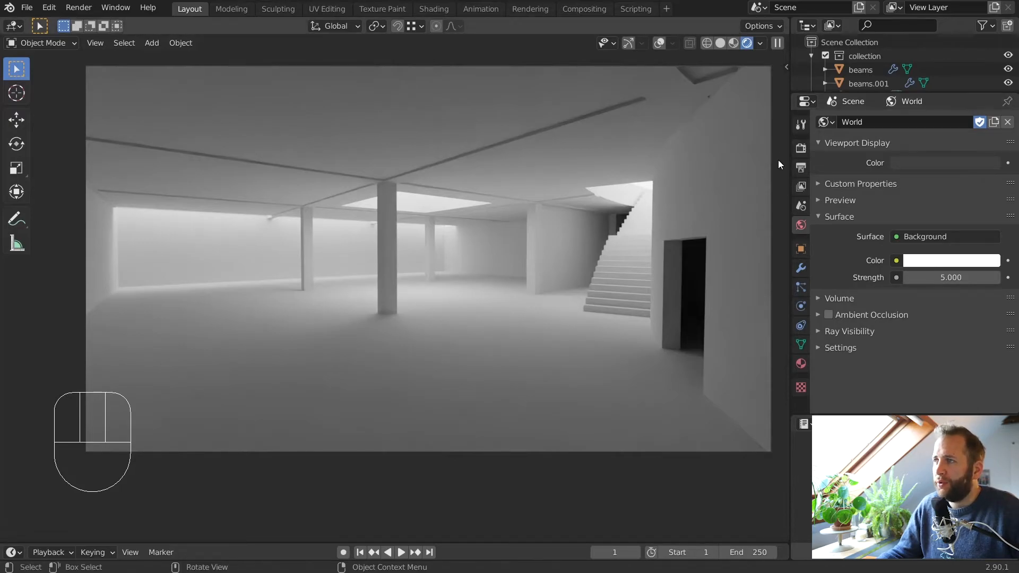
- Bring up the Cycles sampling and denoising settings and keep viewport denoising enabled with the Automatic denoiser
click(801, 148)
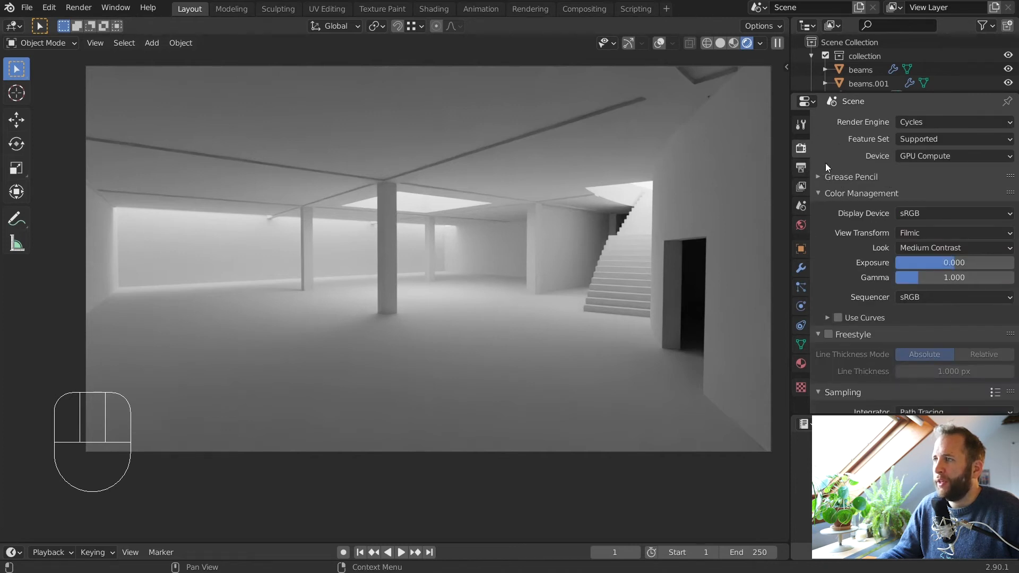
ctrl+click(820, 226)
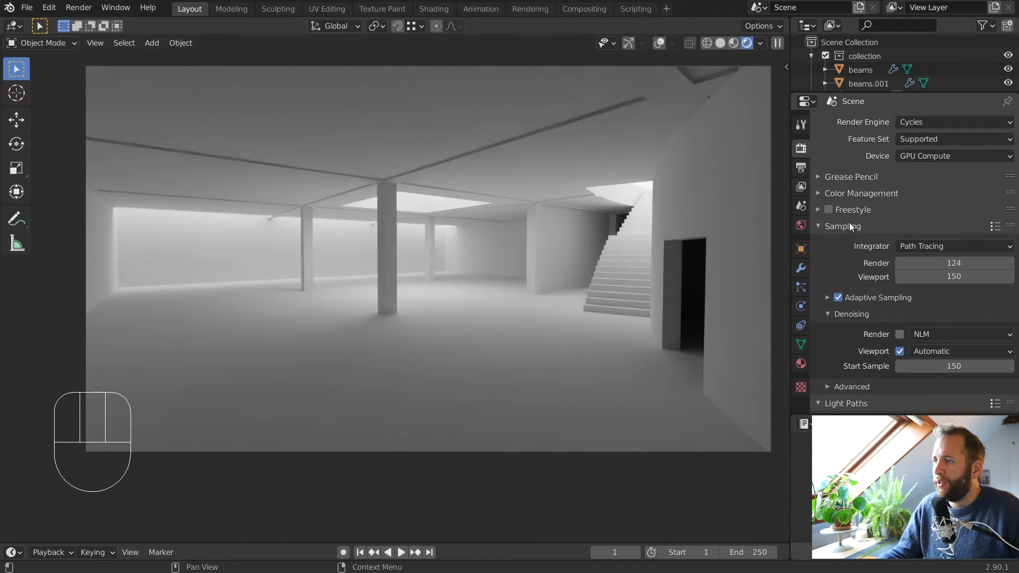
click(841, 226)
click(831, 226)
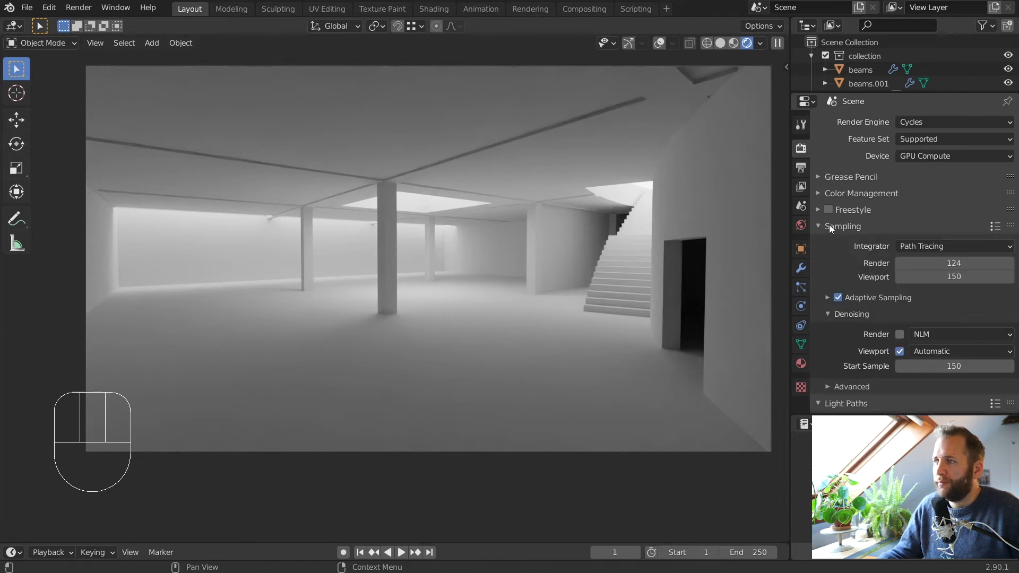
click(846, 313)
click(846, 312)
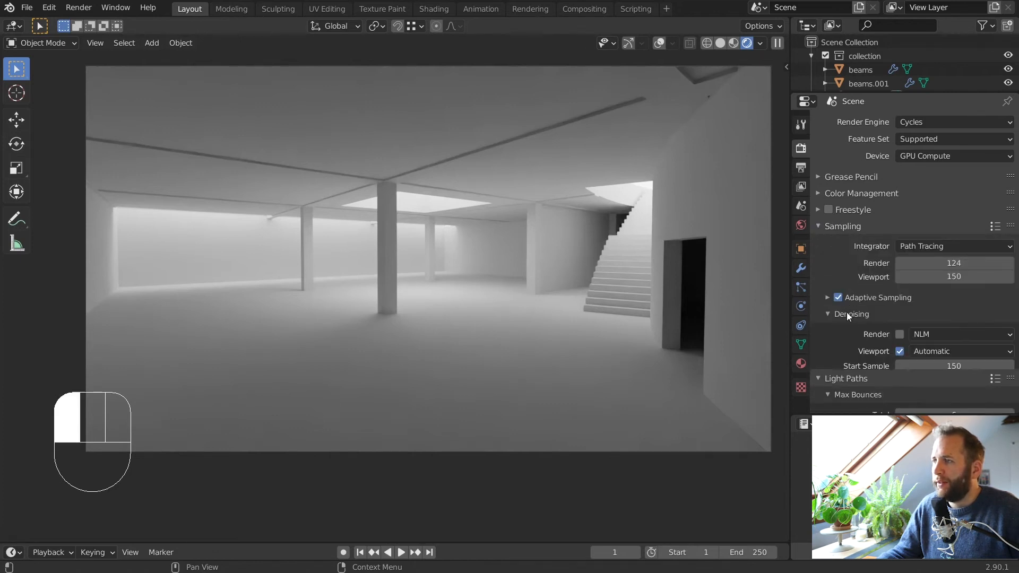
scroll(856, 317, down, 3)
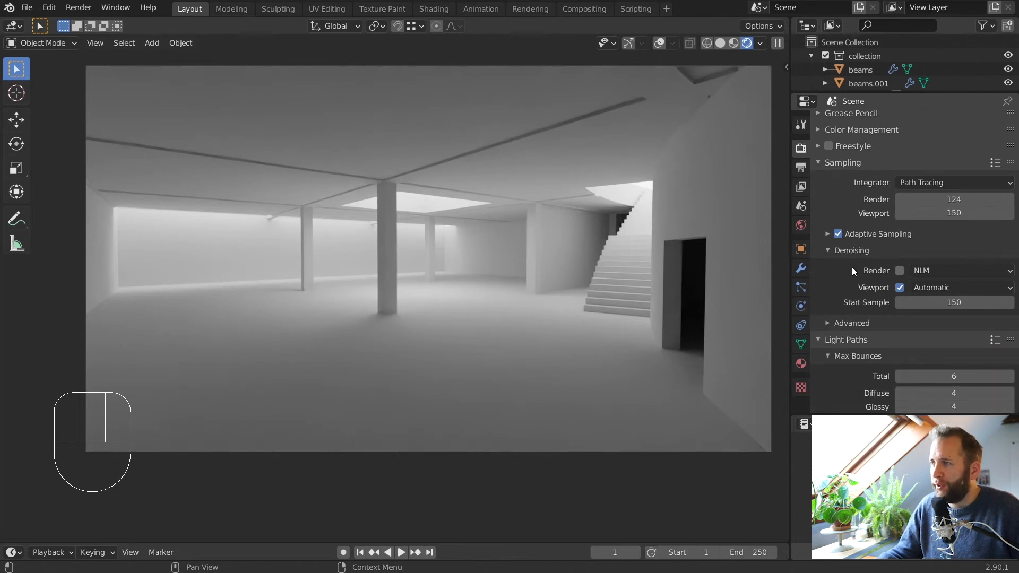
click(899, 287)
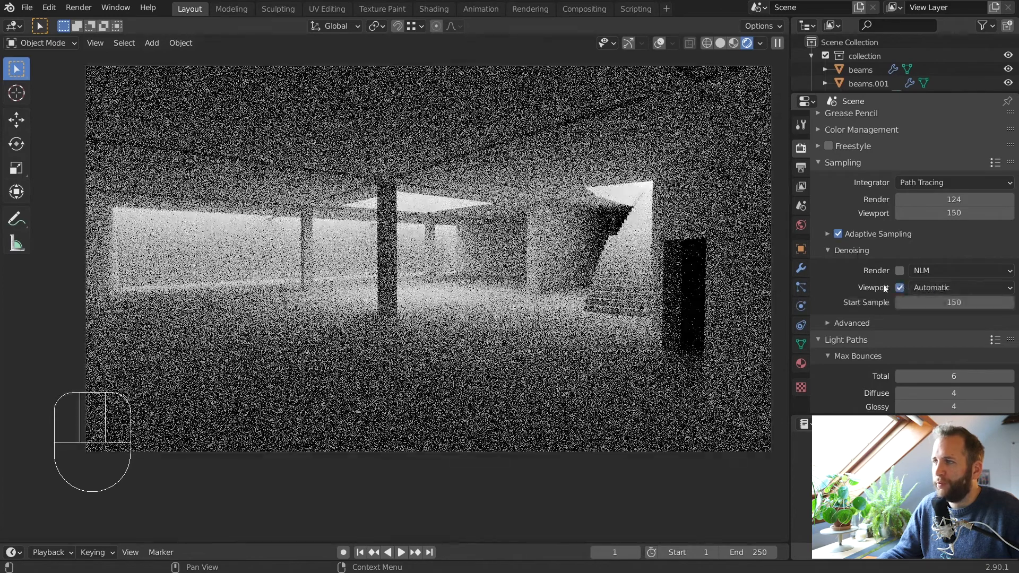
click(927, 288)
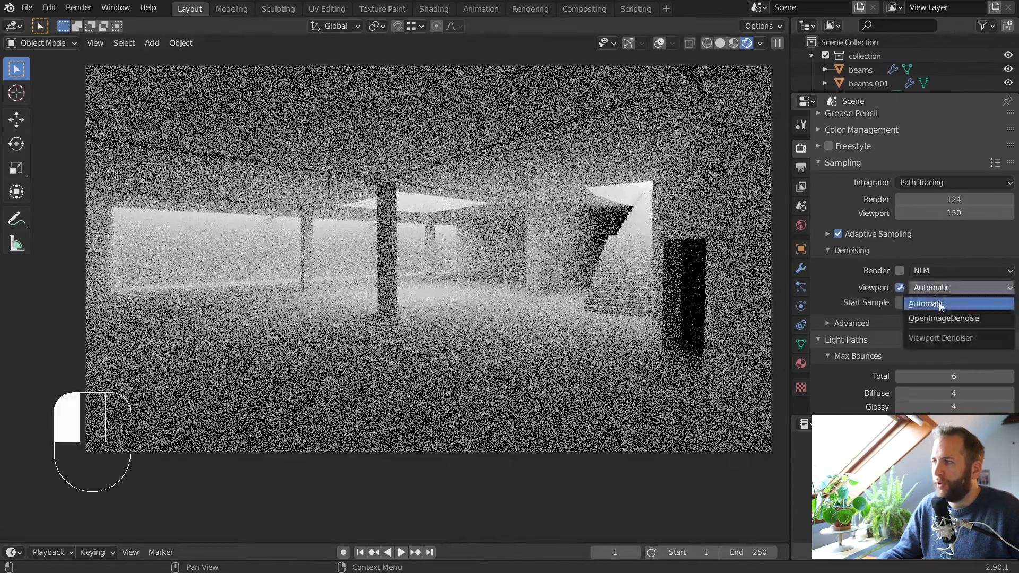
click(948, 298)
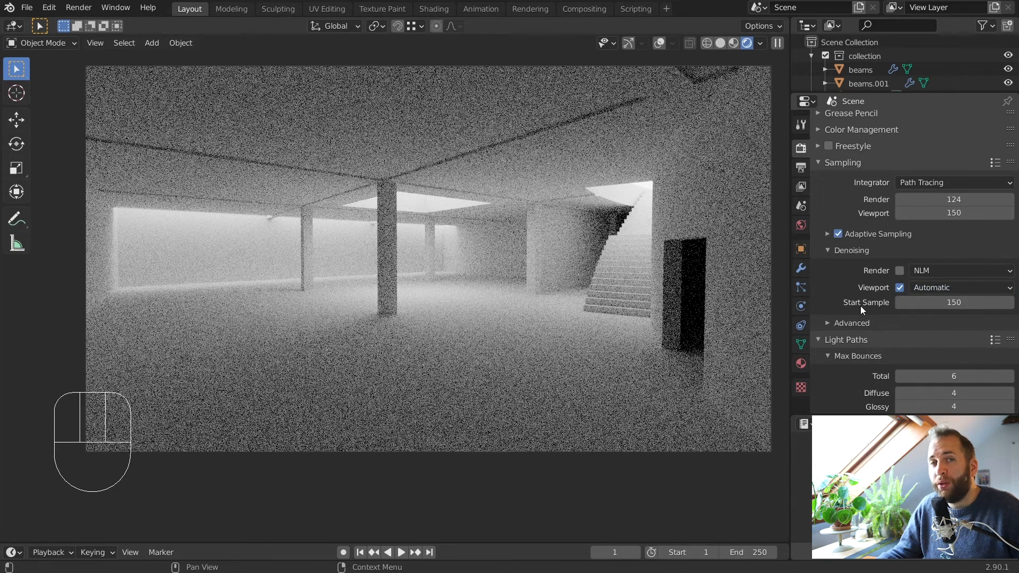
- Set the viewport denoising start sample to 1
click(937, 305)
text(1)
key(Return)
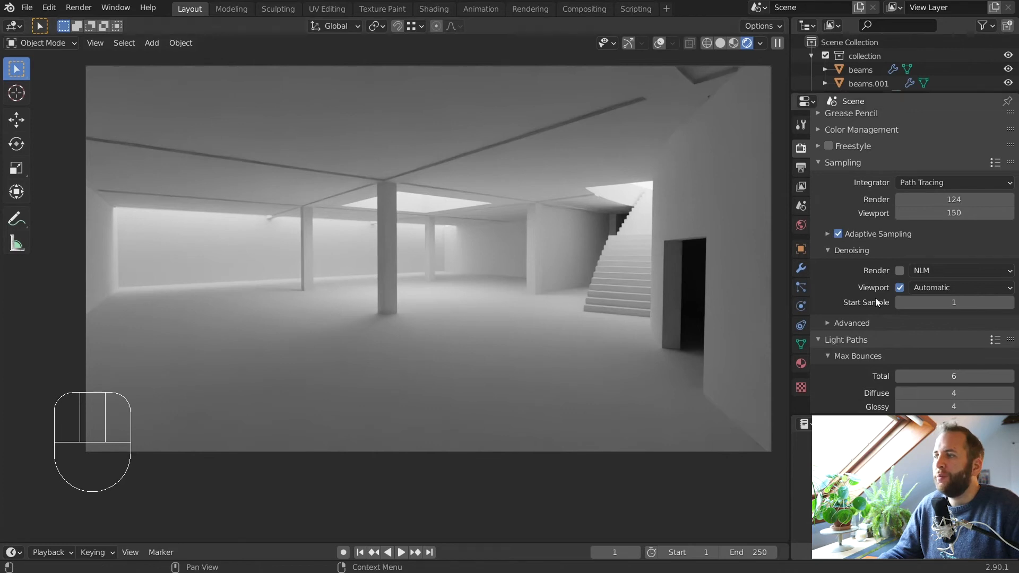
- Set the viewport denoising start sample to 30 and leave render denoising off
click(936, 302)
text(30)
key(Return)
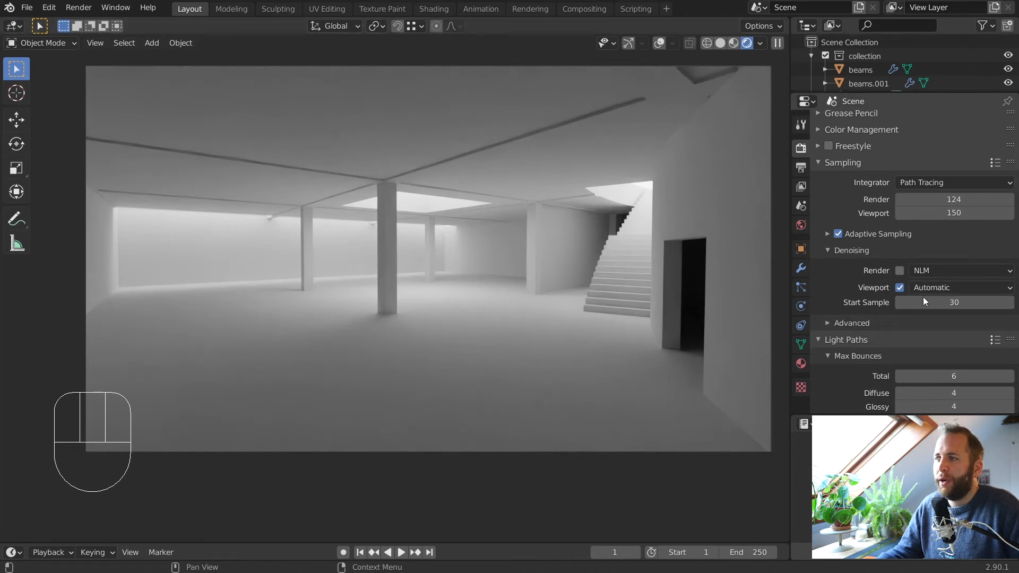
click(900, 271)
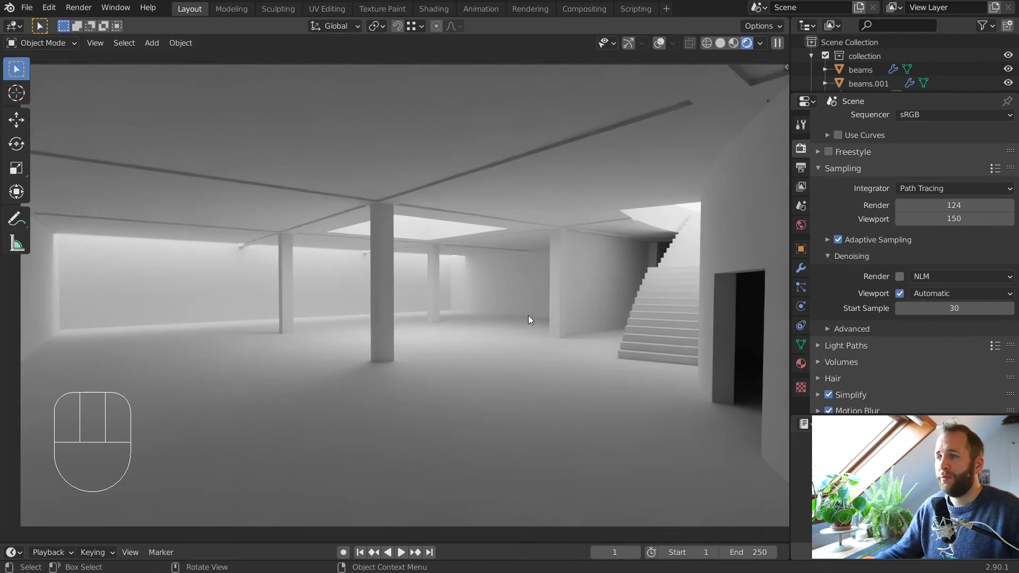
scroll(528, 314, down, 1)
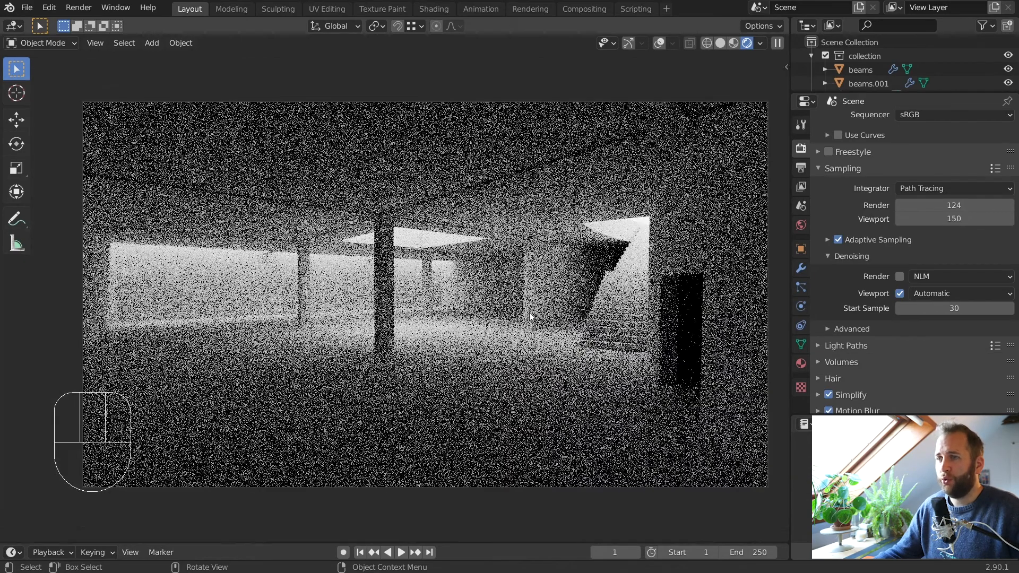
scroll(530, 312, down, 1)
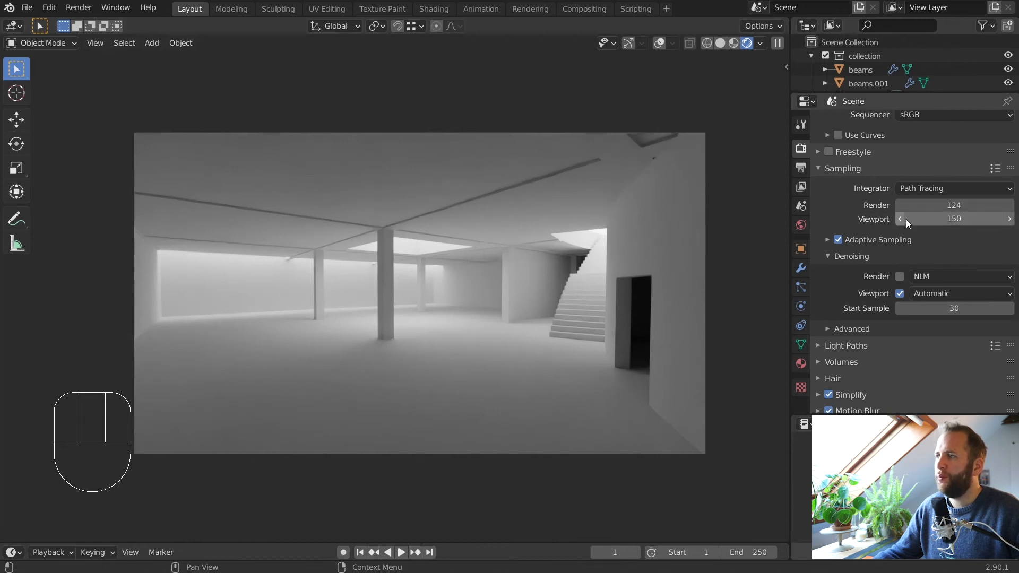
- Set both the render and the viewport sample counts to 100
click(942, 206)
text(100)
key(Return)
click(956, 218)
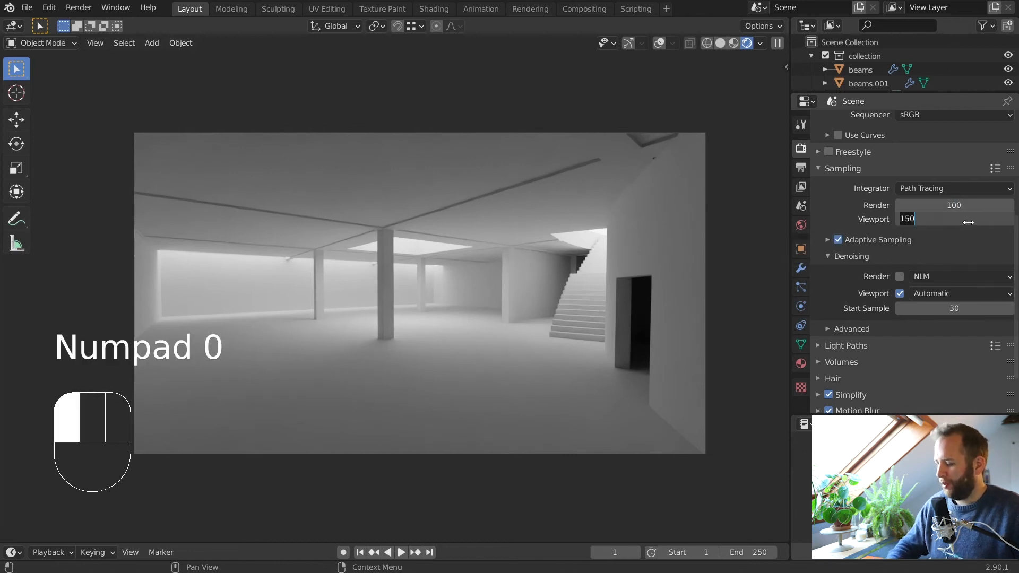
text(100)
key(Return)
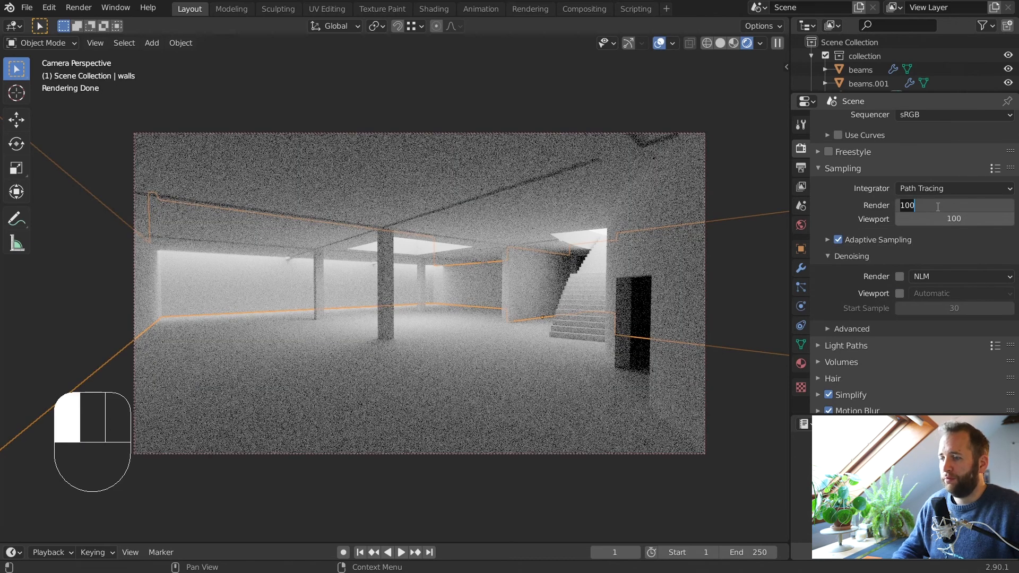
- Raise the render sample count to 250 and render a still image from the camera
text(250)
key(Return)
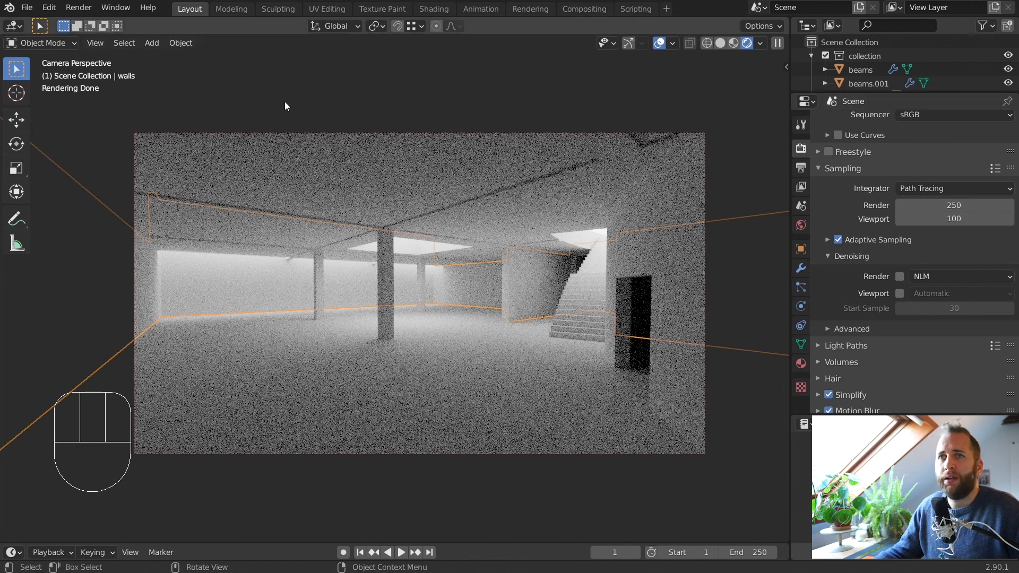
click(72, 8)
click(87, 22)
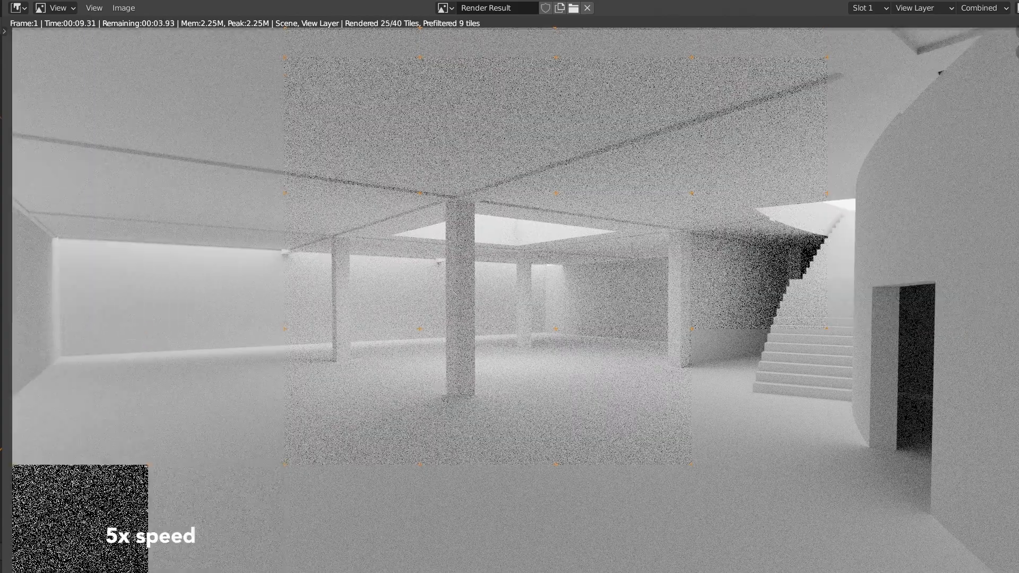
drag(1015, 571, 1017, 572)
scroll(845, 448, down, 1)
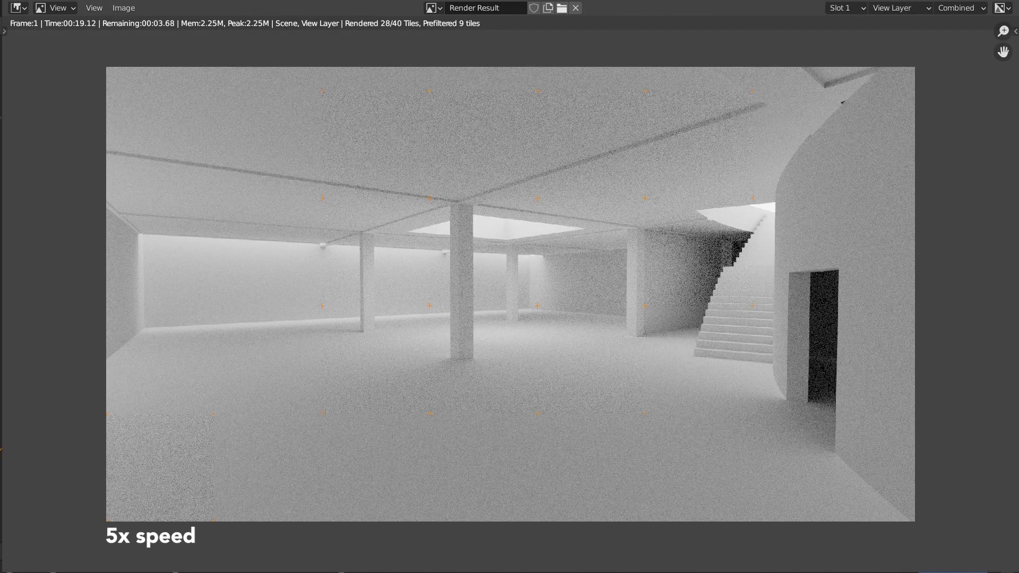